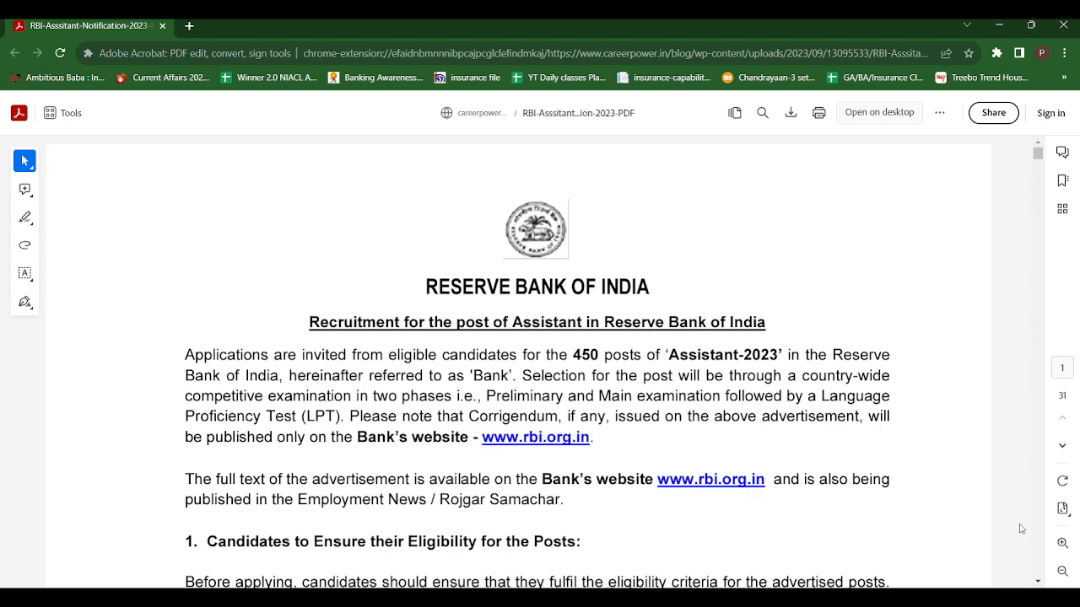
Scroll the notification PDF down through Important Dates and page 2.
{"action": "scroll", "coordinate": [1037, 582], "scroll_direction": "down", "scroll_amount": 5}
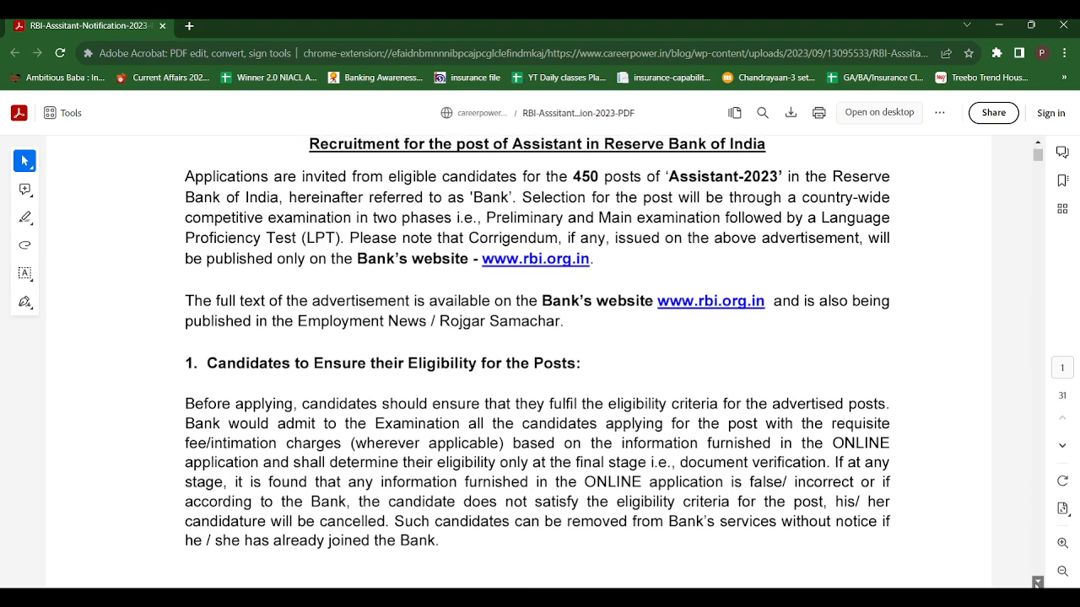
{"action": "scroll", "coordinate": [1037, 582], "scroll_direction": "down", "scroll_amount": 4}
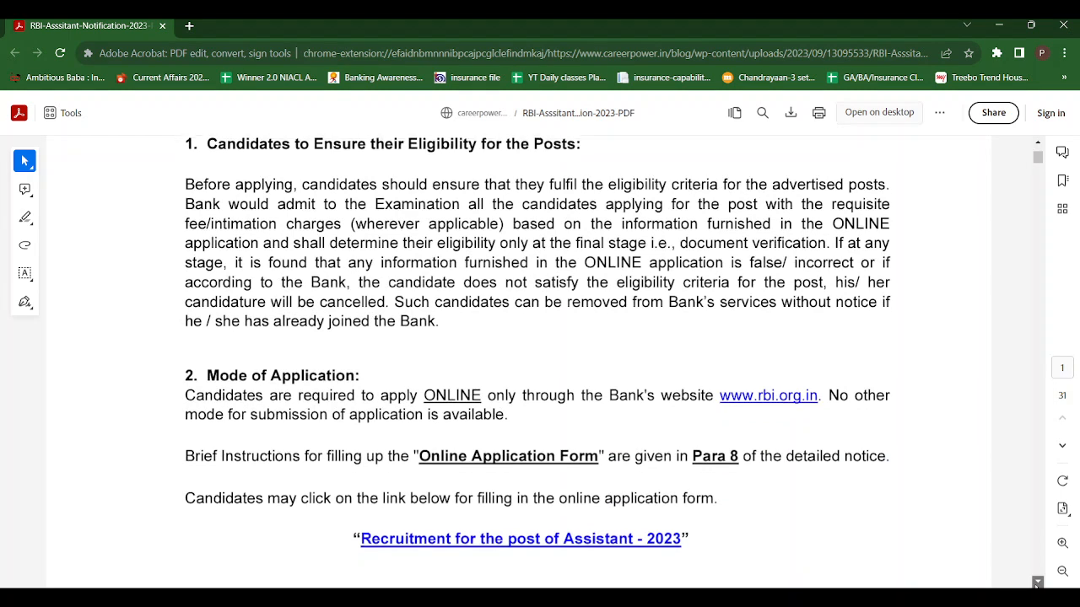
{"action": "scroll", "coordinate": [1037, 584], "scroll_direction": "down", "scroll_amount": 2}
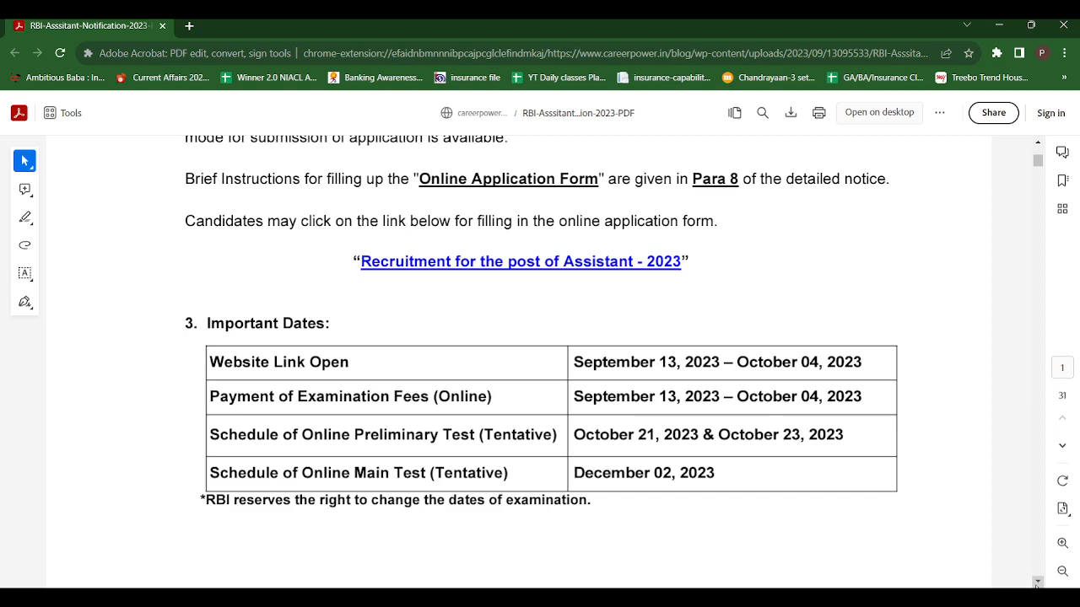
{"action": "left_click", "coordinate": [1036, 584]}
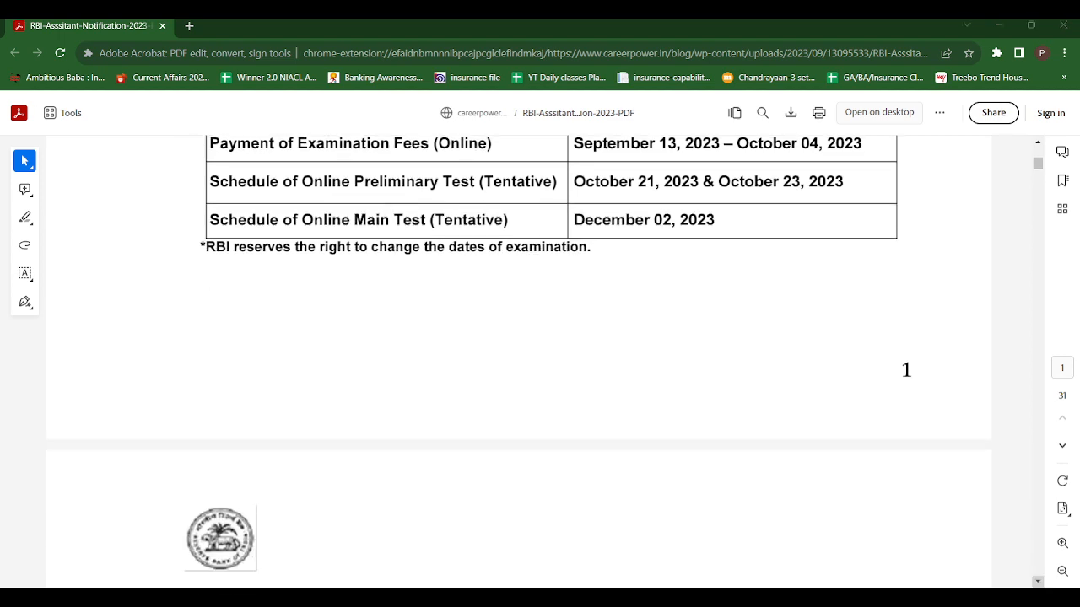
{"action": "left_click", "coordinate": [1038, 582]}
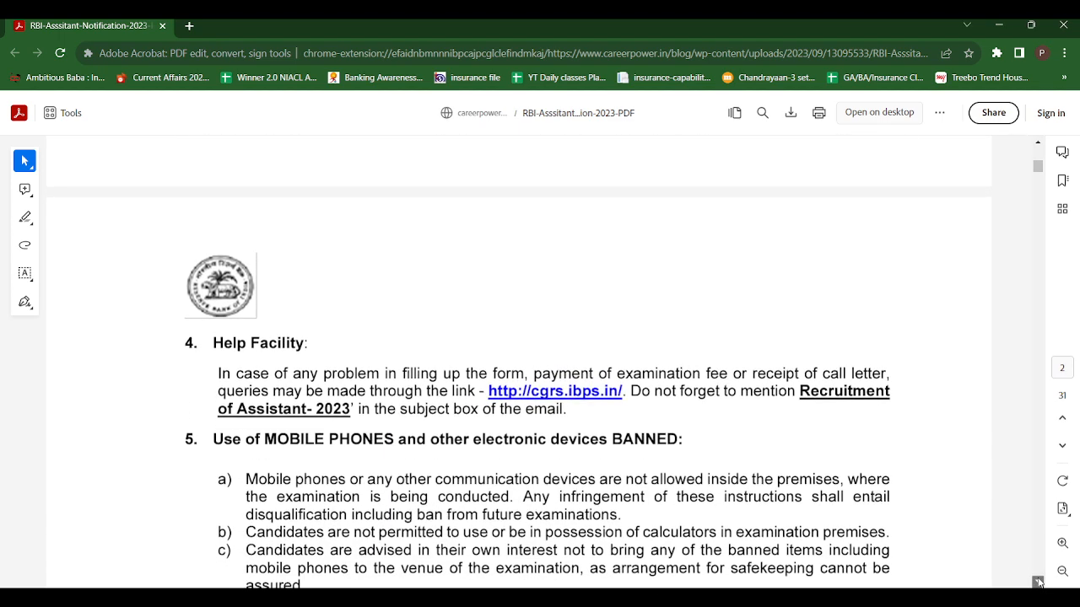
{"action": "left_click", "coordinate": [1038, 582]}
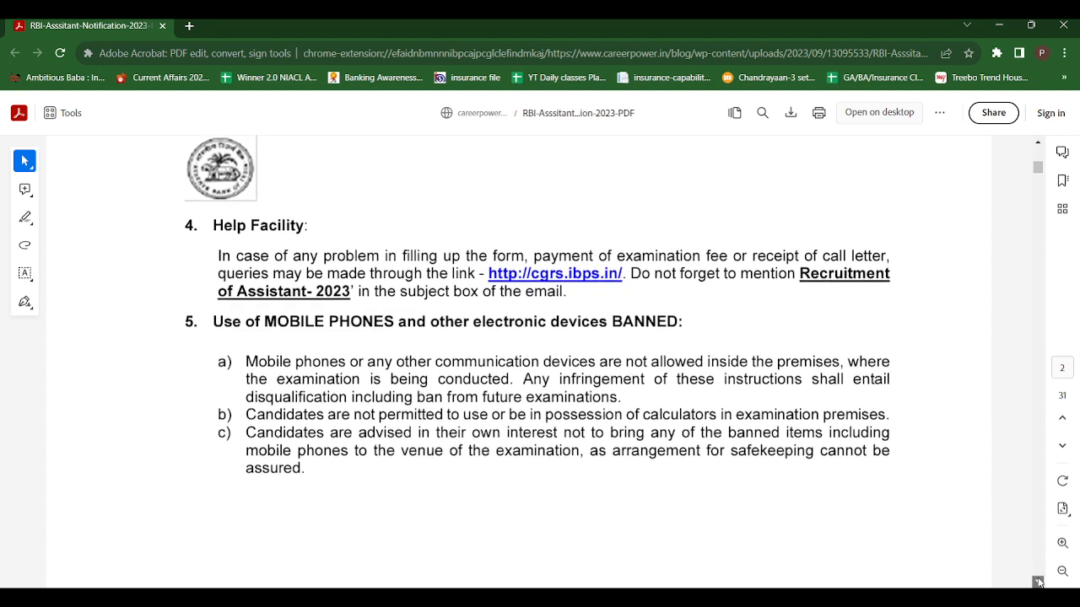
{"action": "left_click", "coordinate": [1037, 582]}
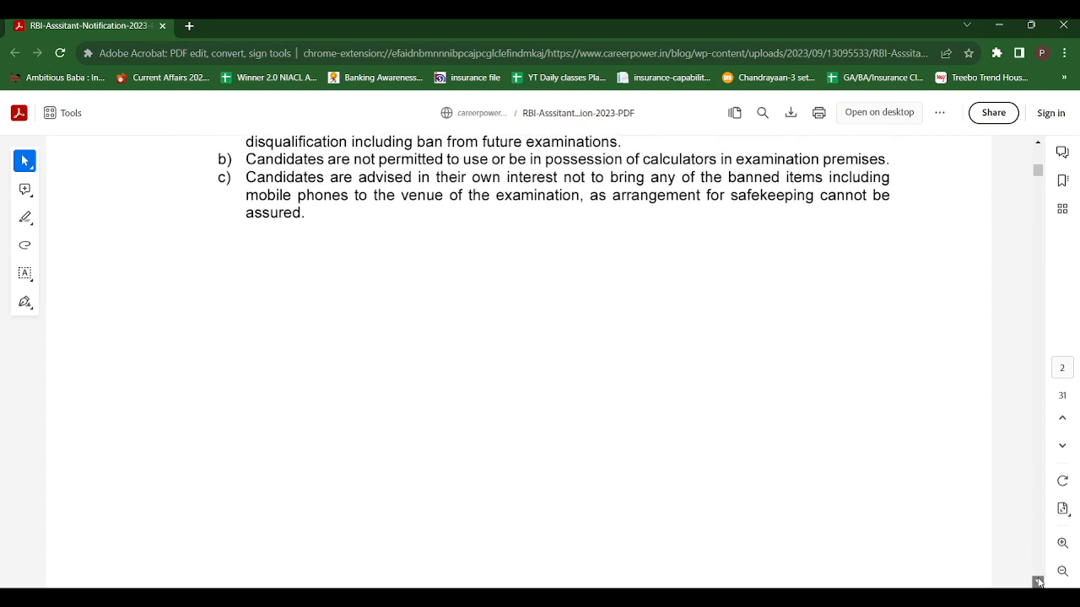
{"action": "left_click", "coordinate": [1038, 582]}
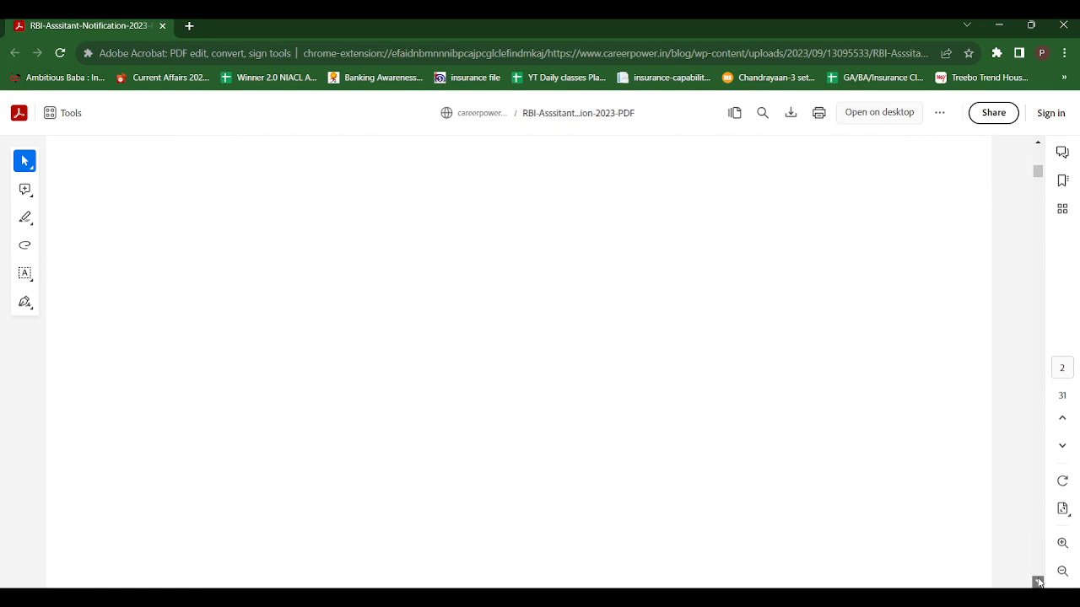
Return to section 2, Mode of Application, and follow the Assistant 2023 application link.
{"action": "left_click", "coordinate": [1039, 152]}
{"action": "left_click", "coordinate": [1039, 152]}
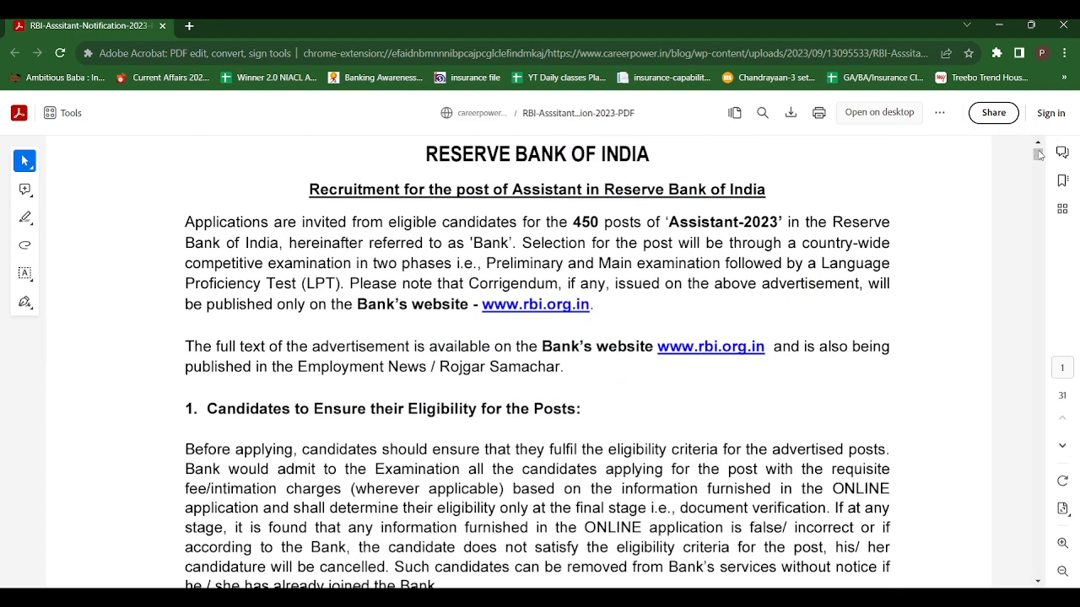
{"action": "left_click", "coordinate": [1037, 583]}
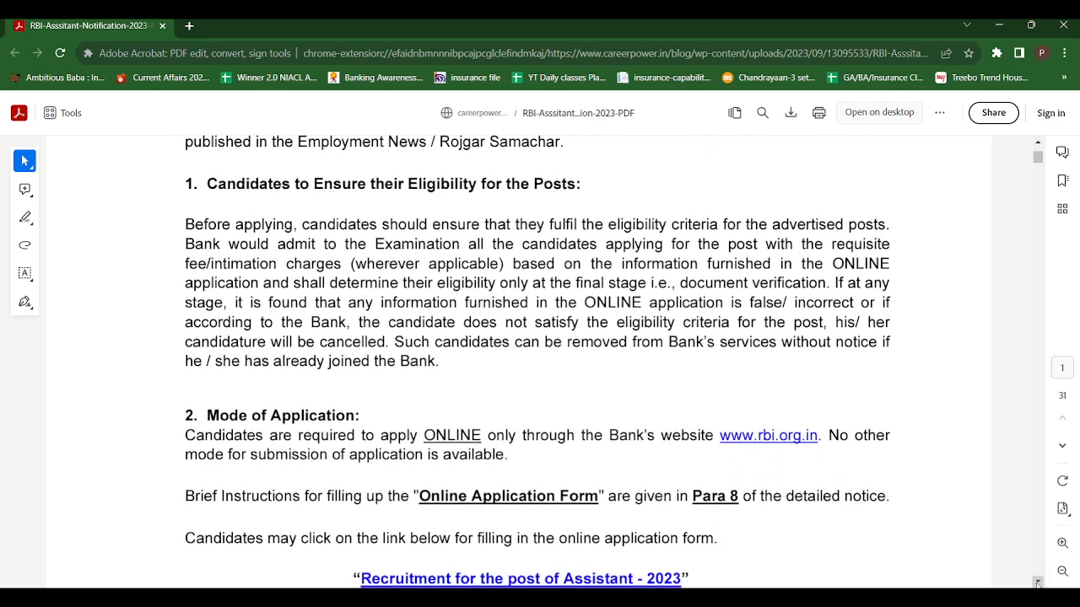
{"action": "left_click", "coordinate": [1037, 583]}
{"action": "left_click", "coordinate": [1037, 583]}
{"action": "left_click", "coordinate": [1038, 583]}
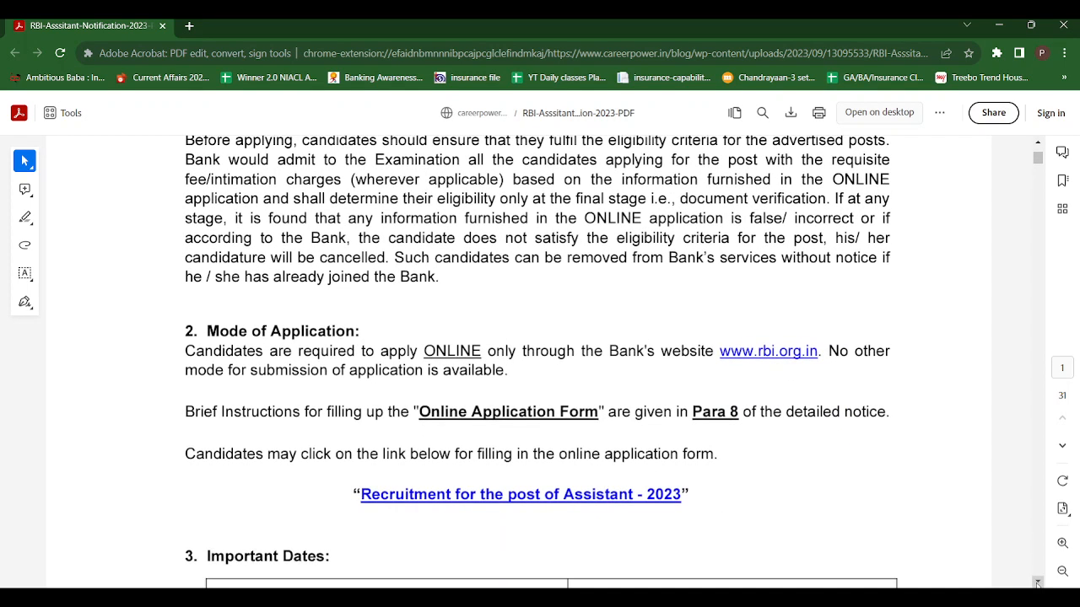
{"action": "left_click", "coordinate": [1038, 583]}
{"action": "left_click", "coordinate": [1038, 583]}
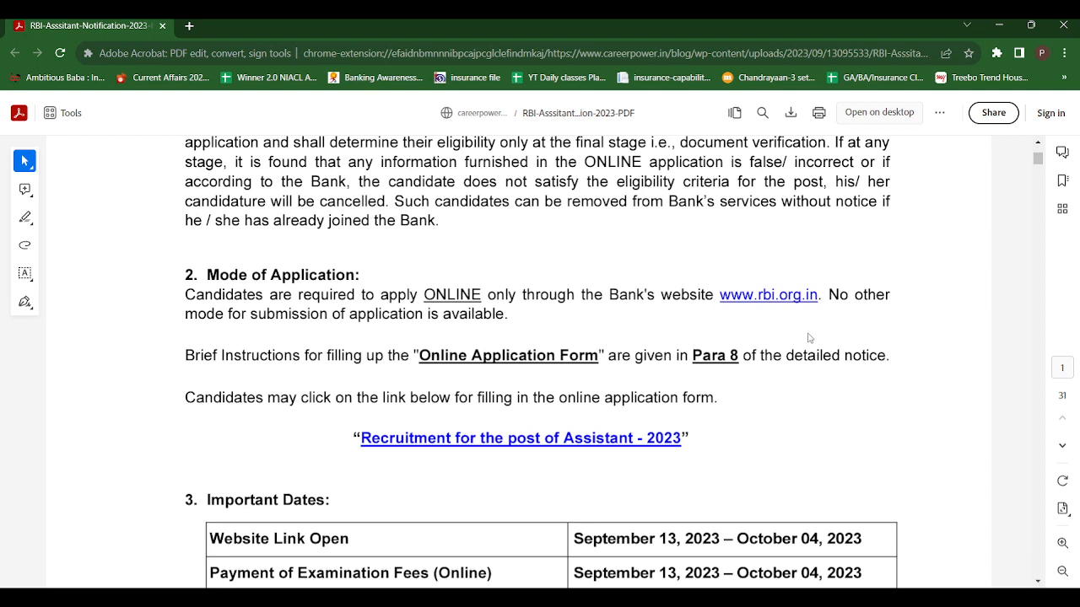
{"action": "left_click", "coordinate": [515, 439]}
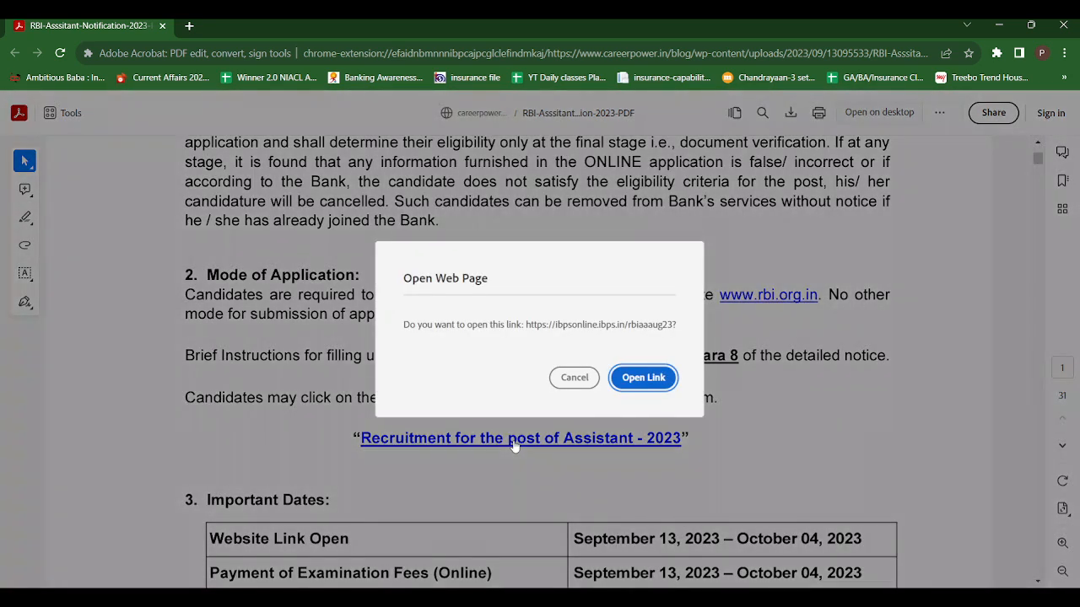
Open the application link in a new tab and start a new candidate registration.
{"action": "left_click", "coordinate": [642, 379]}
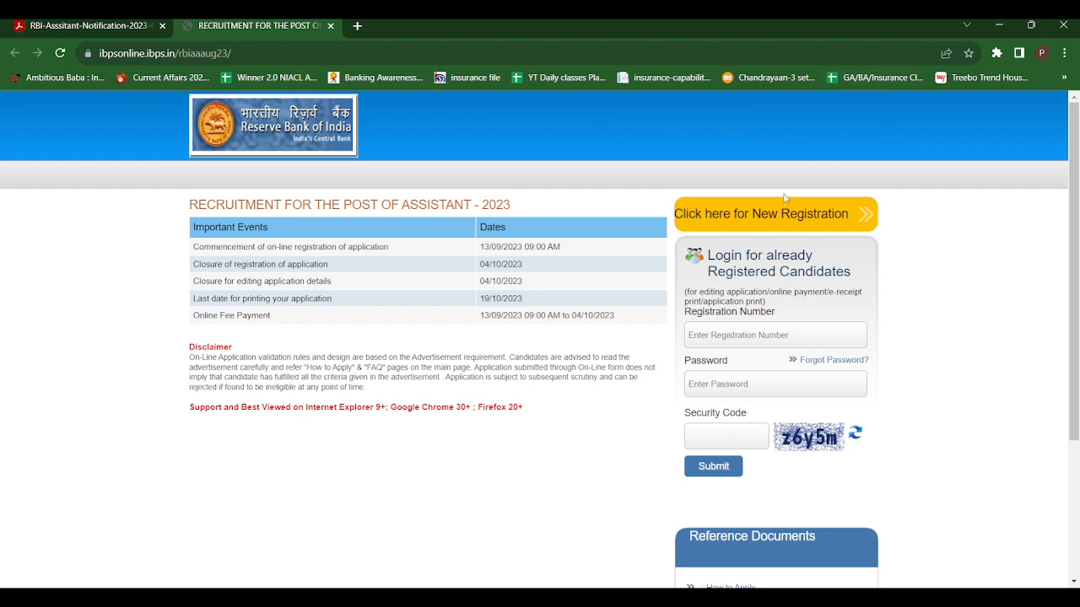
{"action": "left_click", "coordinate": [732, 223]}
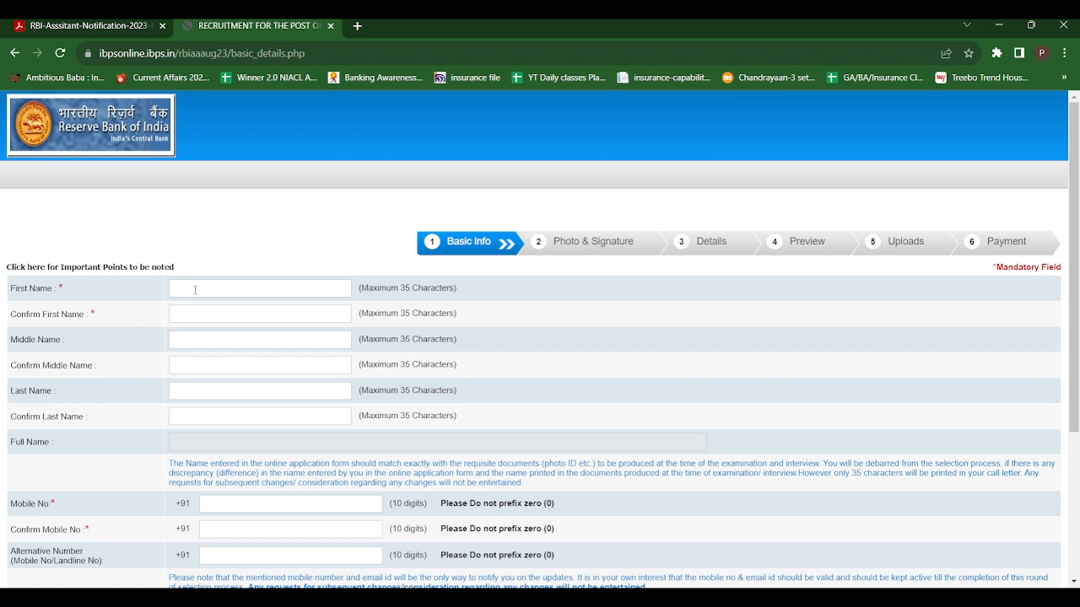
Enter the candidate's first, middle and last names, each repeated in its Confirm field.
{"action": "left_click", "coordinate": [190, 317]}
{"action": "left_click", "coordinate": [195, 341]}
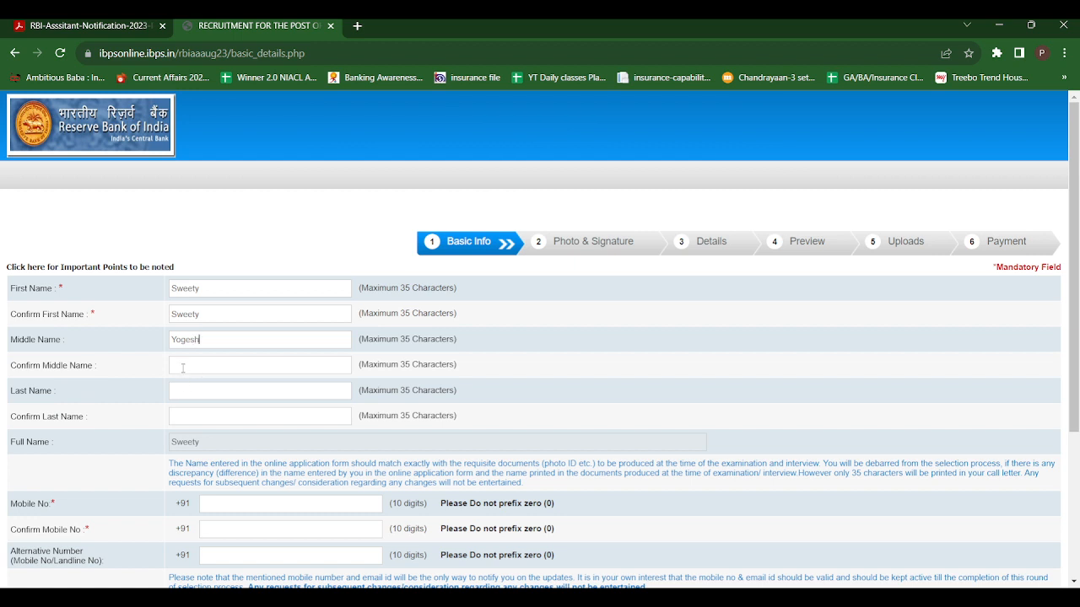
{"action": "left_click", "coordinate": [182, 365]}
{"action": "left_click", "coordinate": [187, 393]}
{"action": "left_click", "coordinate": [196, 419]}
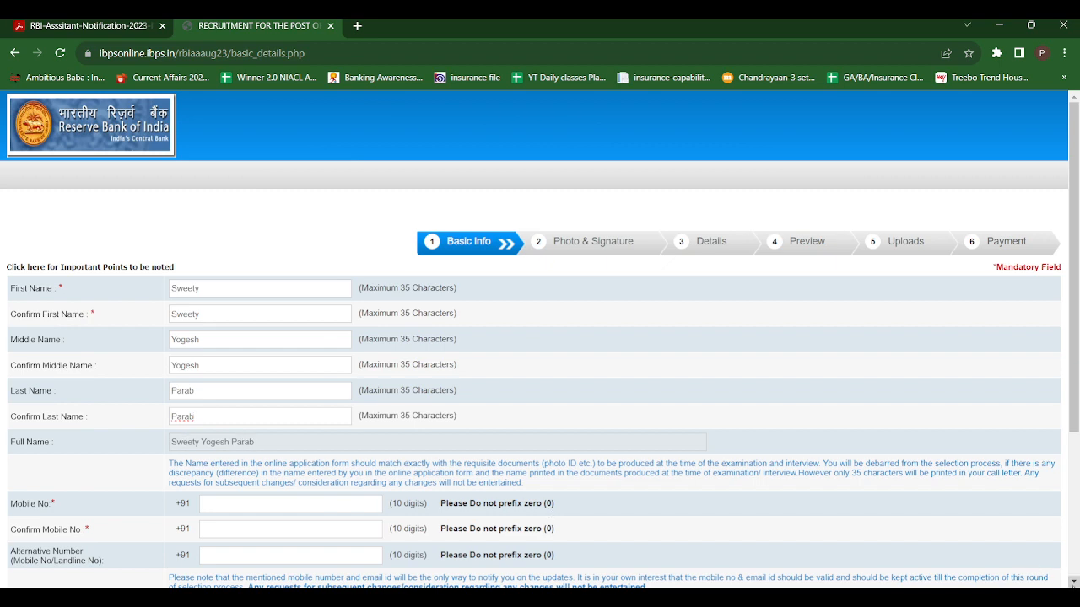
{"action": "scroll", "coordinate": [1073, 581], "scroll_direction": "down", "scroll_amount": 3}
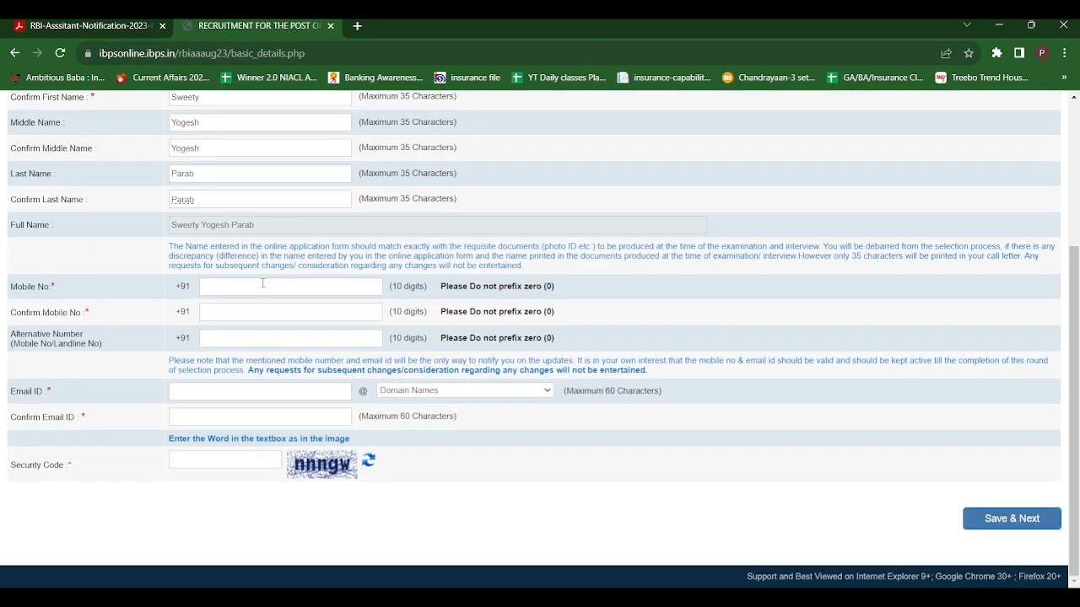
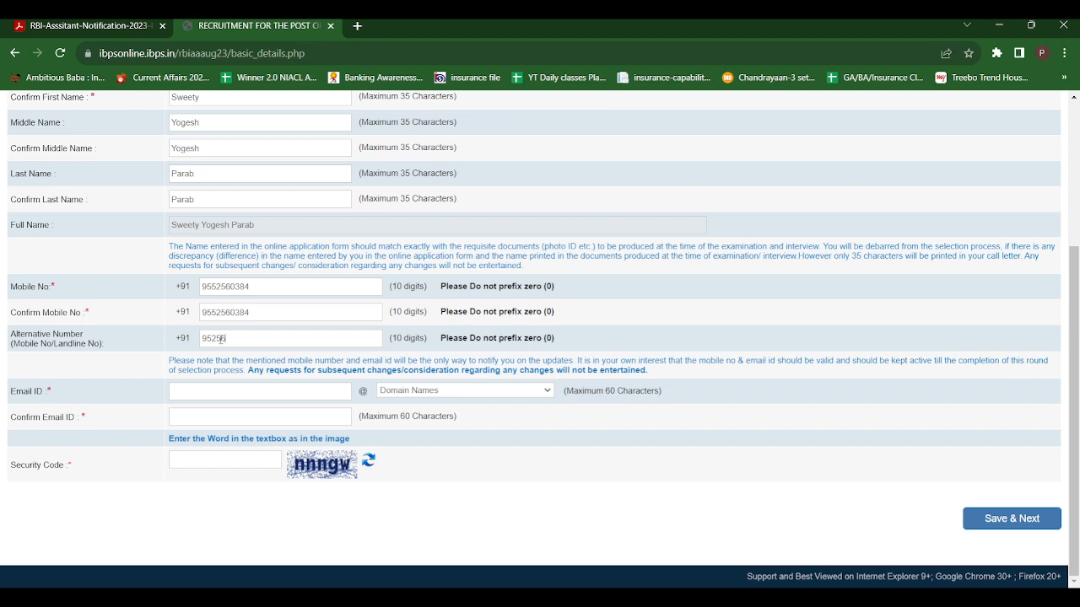
Enter the mobile number, its confirmation and the alternative number.
{"action": "left_click", "coordinate": [228, 339]}
{"action": "type", "text": "1"}
Fill in the e-mail ID with the gmail.com domain and its confirmation.
{"action": "left_click", "coordinate": [222, 392]}
{"action": "left_click", "coordinate": [423, 391]}
{"action": "left_click", "coordinate": [403, 425]}
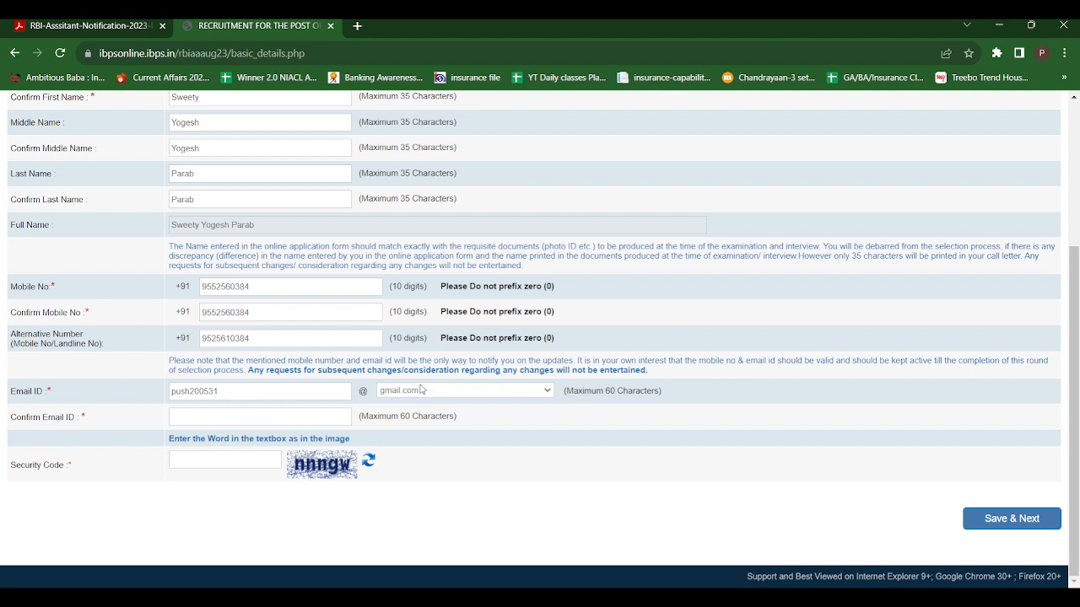
{"action": "left_click", "coordinate": [229, 418]}
Enter the on-screen security code and submit the basic details with Save & Next.
{"action": "type", "text": "nnn"}
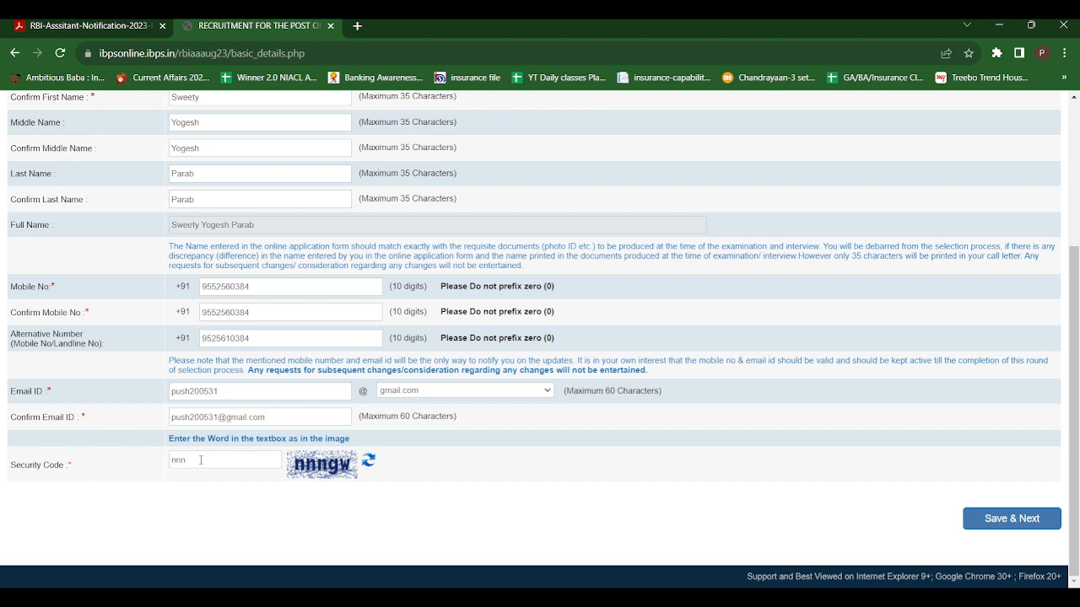
{"action": "type", "text": "gw"}
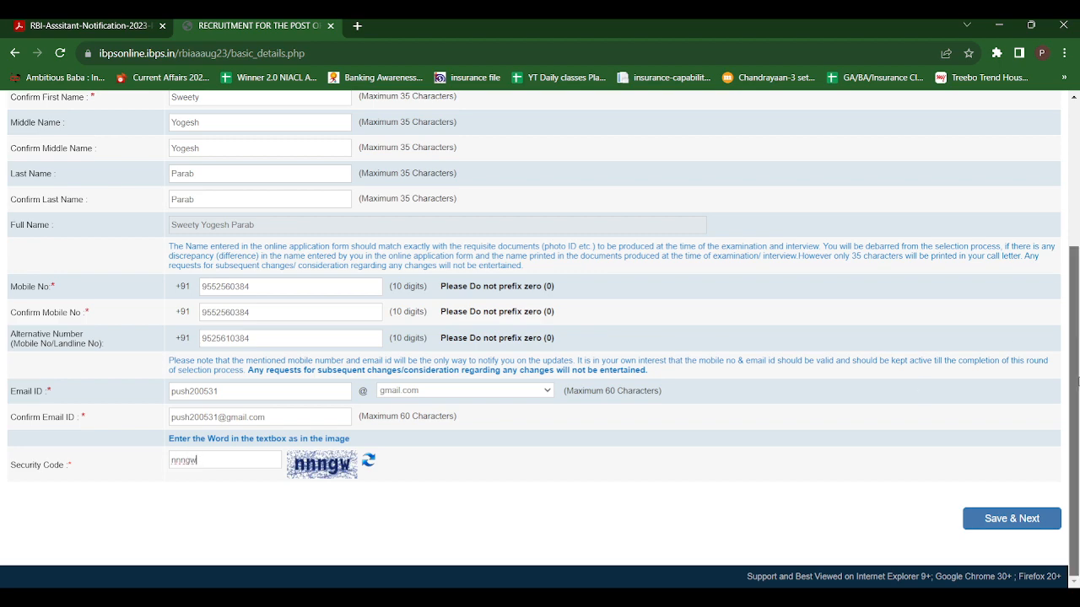
{"action": "scroll", "coordinate": [1078, 372], "scroll_direction": "up", "scroll_amount": 3}
{"action": "scroll", "coordinate": [1077, 329], "scroll_direction": "down", "scroll_amount": 3}
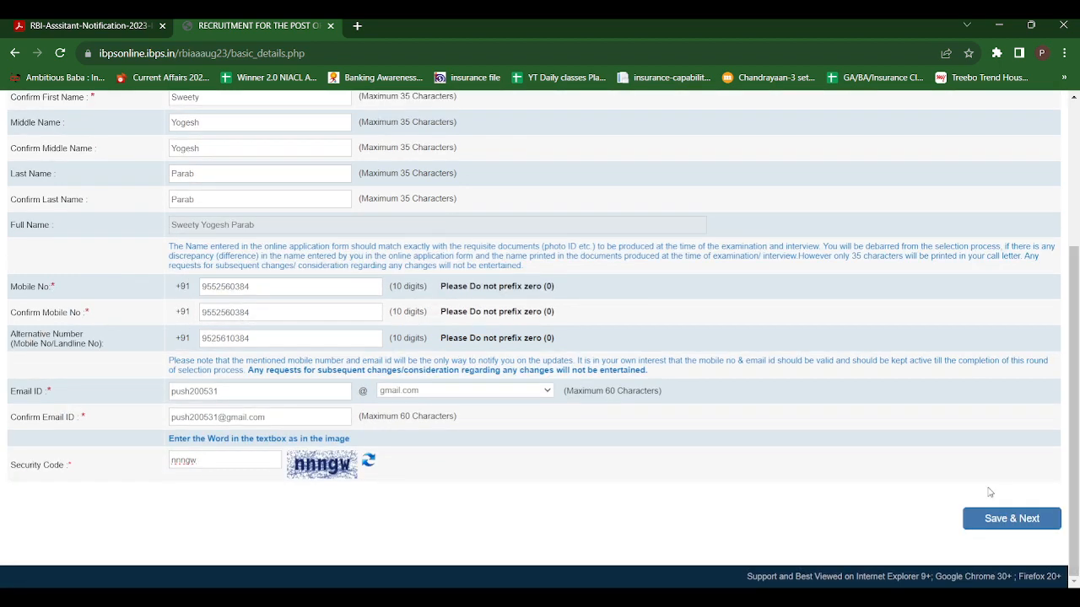
{"action": "left_click", "coordinate": [987, 528]}
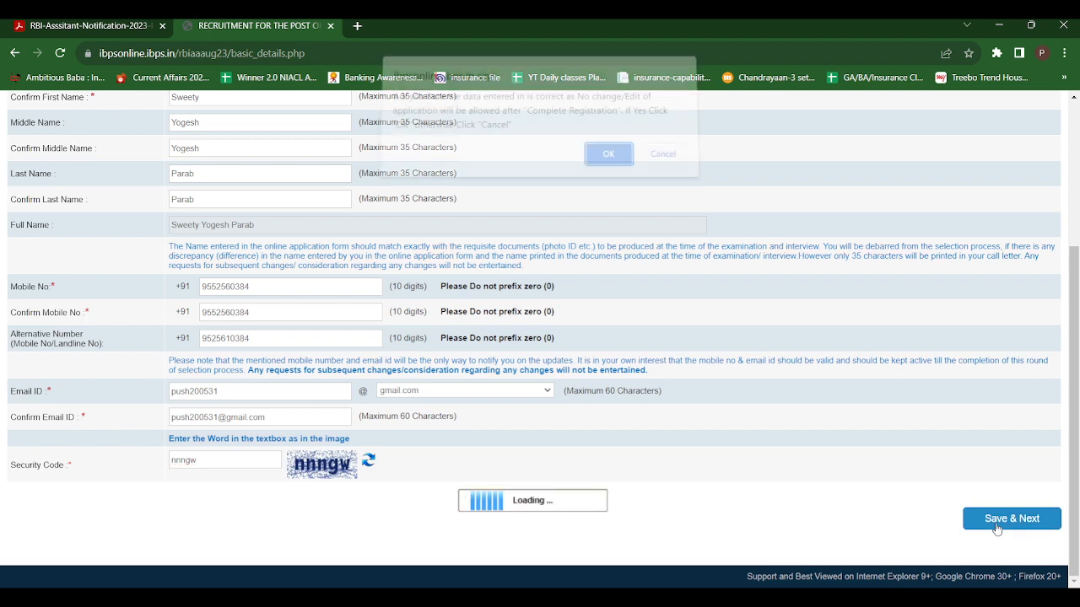
Confirm the basic details, then open the photograph and signature scanning guidelines.
{"action": "left_click", "coordinate": [608, 167]}
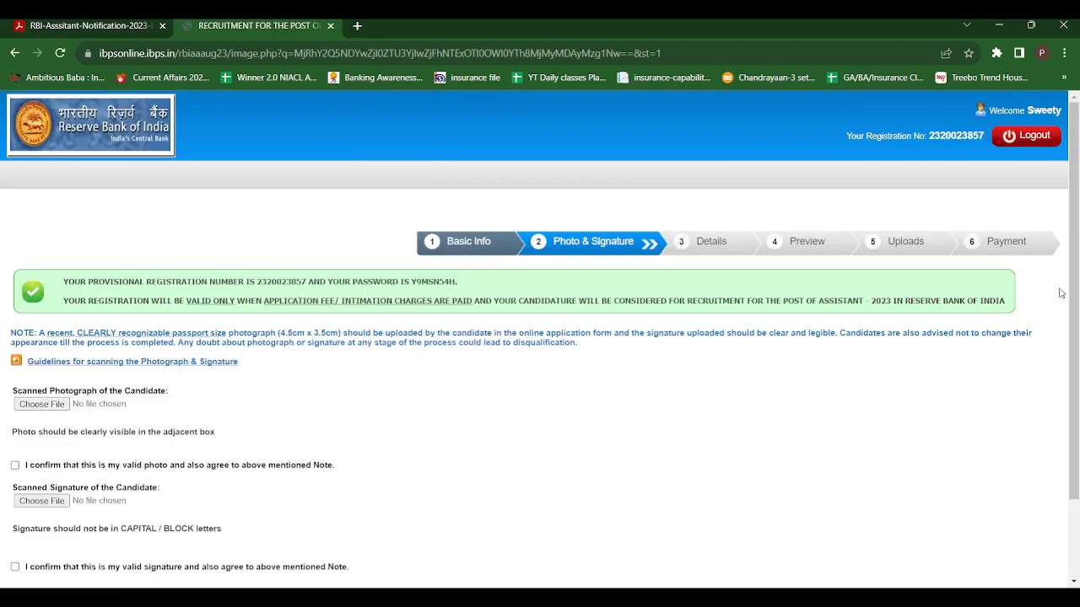
{"action": "left_click_drag", "start_coordinate": [1075, 245], "coordinate": [1076, 329]}
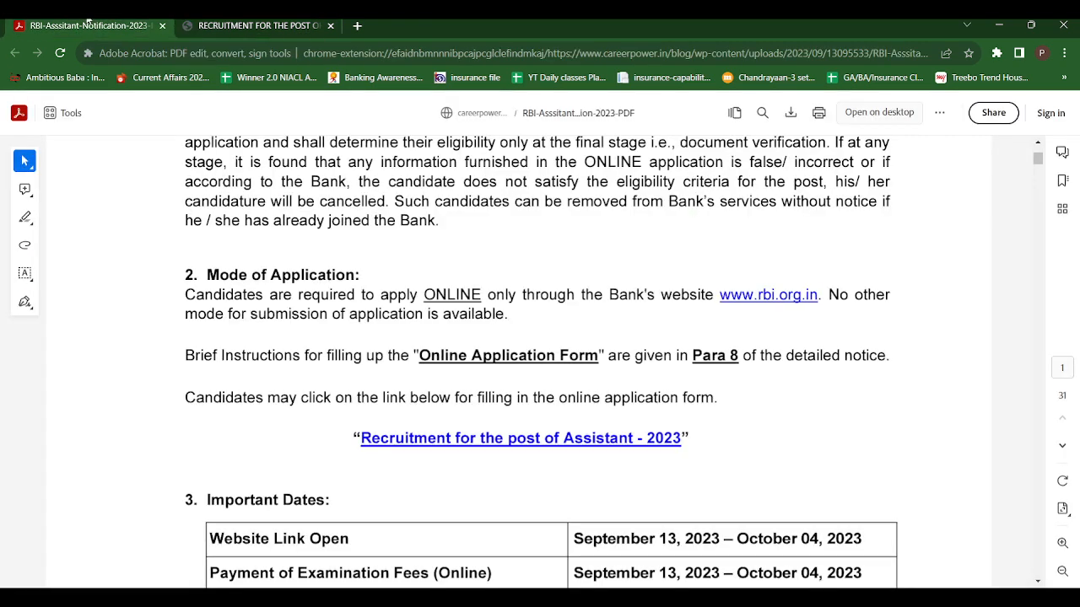
{"action": "left_click", "coordinate": [91, 27]}
{"action": "left_click_drag", "start_coordinate": [1039, 159], "coordinate": [1041, 103]}
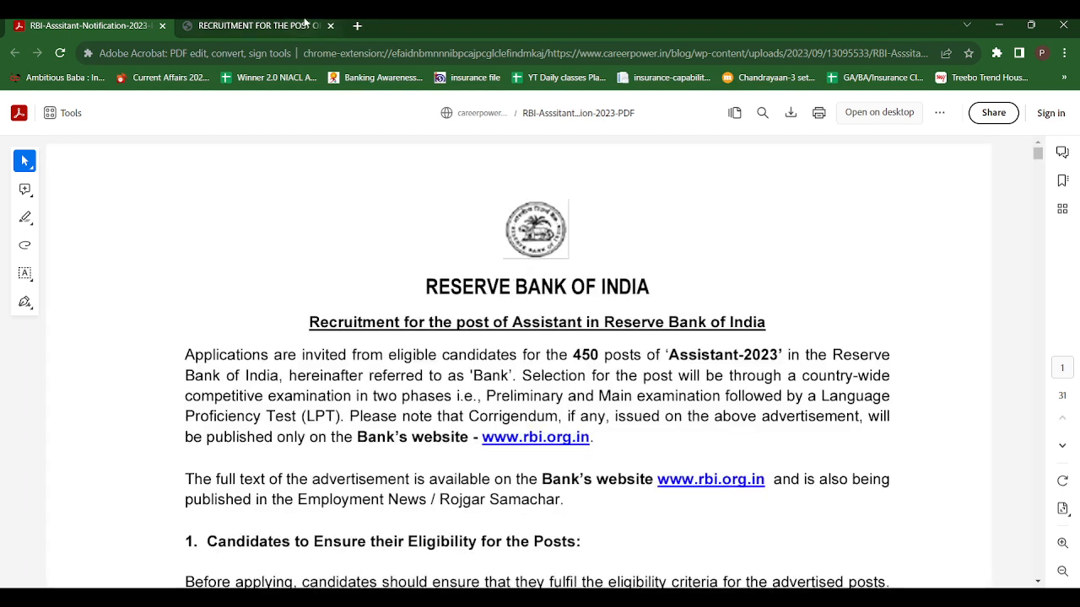
{"action": "left_click", "coordinate": [305, 26]}
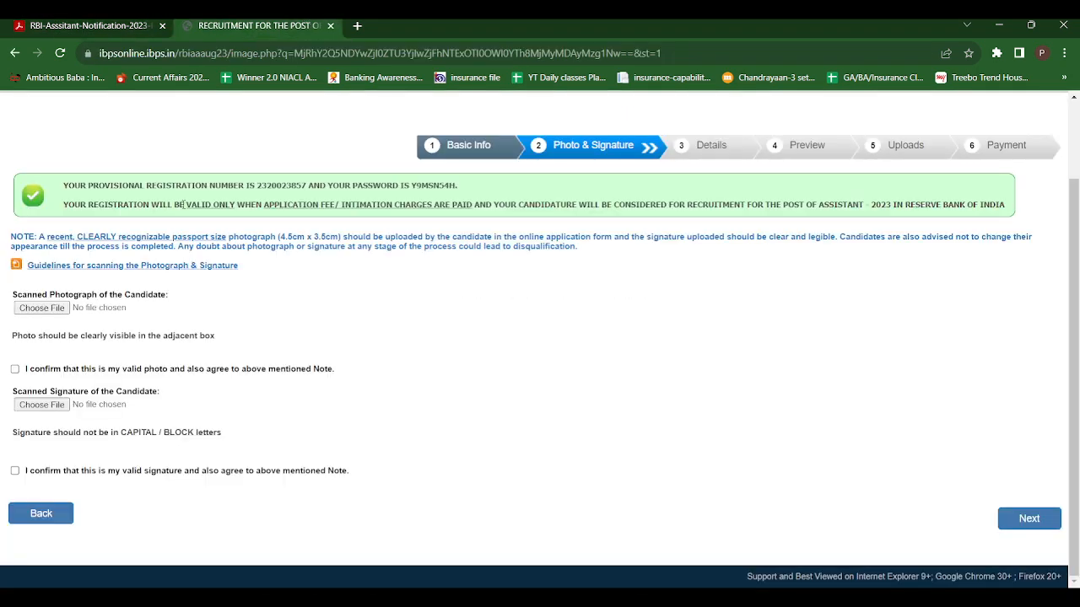
{"action": "left_click", "coordinate": [80, 266]}
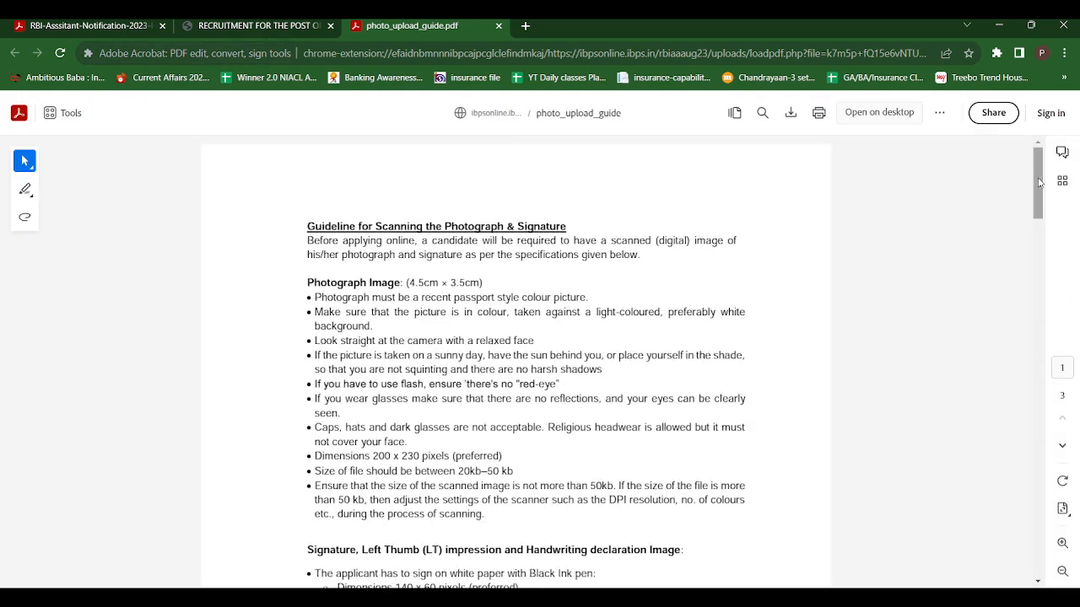
{"action": "scroll", "coordinate": [1038, 182], "scroll_direction": "down", "scroll_amount": 1}
{"action": "left_click_drag", "start_coordinate": [1045, 187], "coordinate": [1045, 183]}
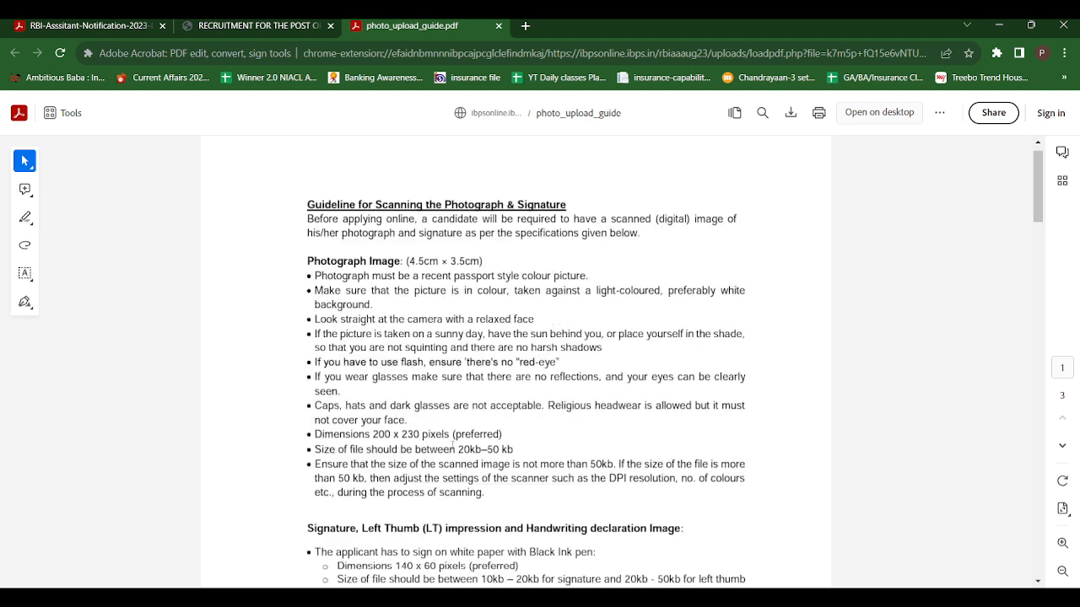
{"action": "left_click_drag", "start_coordinate": [458, 450], "coordinate": [515, 449]}
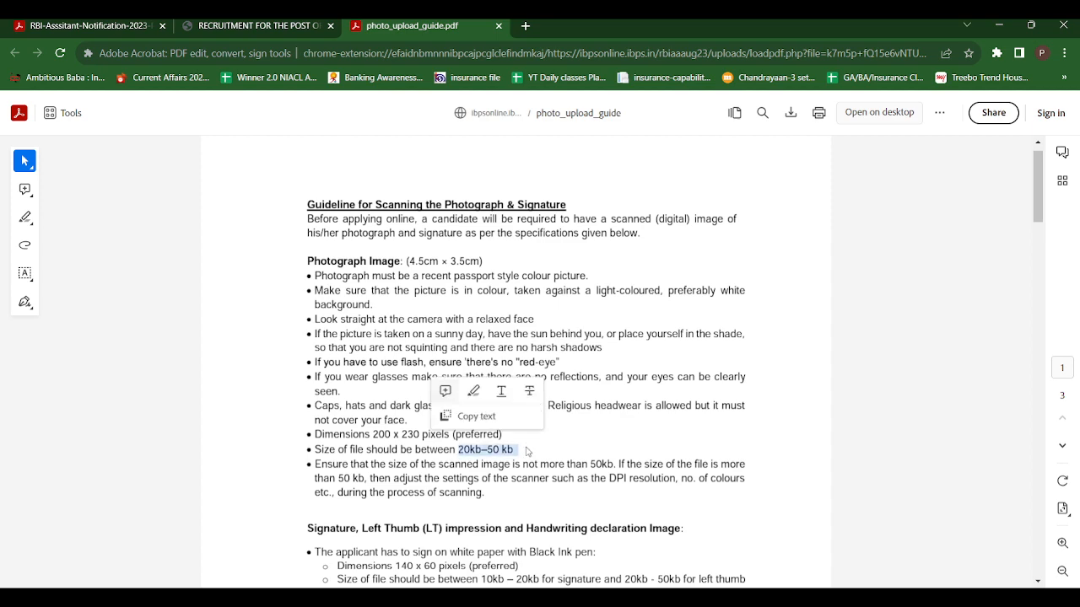
{"action": "left_click_drag", "start_coordinate": [1039, 216], "coordinate": [1039, 256]}
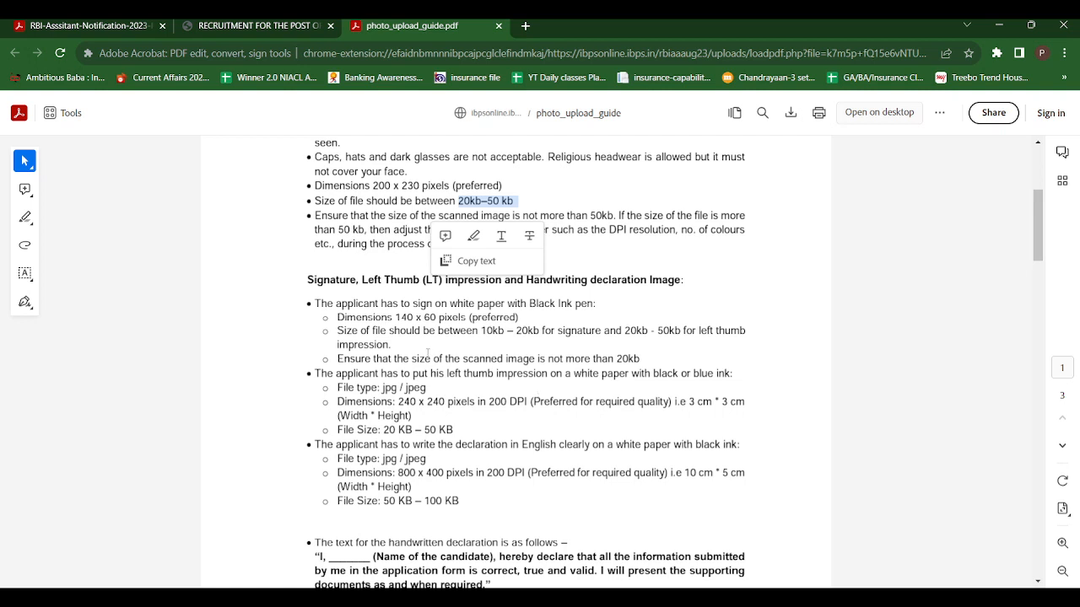
{"action": "left_click_drag", "start_coordinate": [395, 317], "coordinate": [436, 318]}
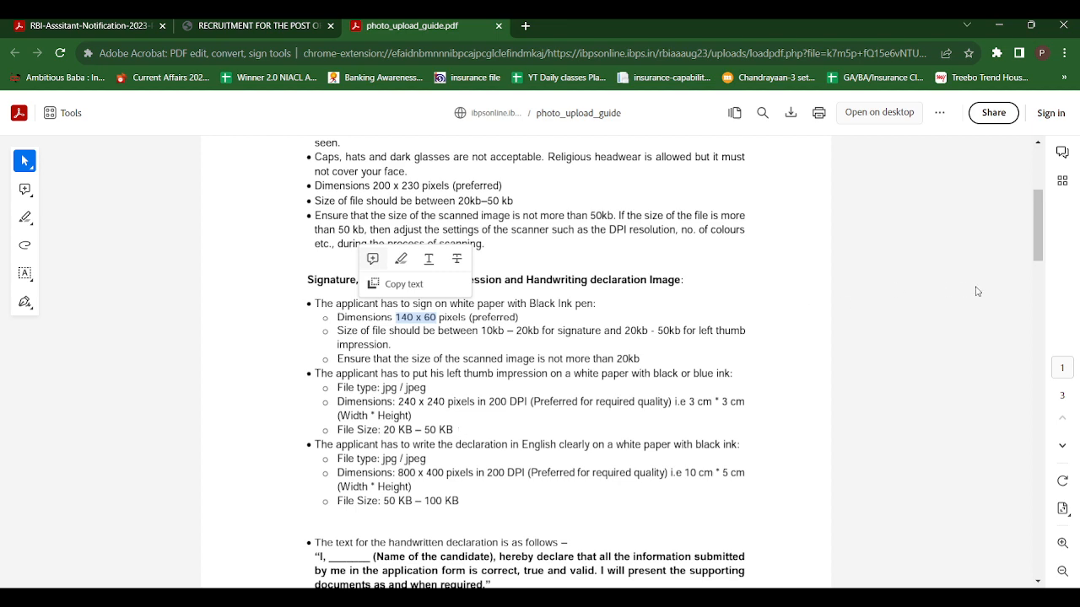
{"action": "scroll", "coordinate": [1045, 249], "scroll_direction": "down", "scroll_amount": 1}
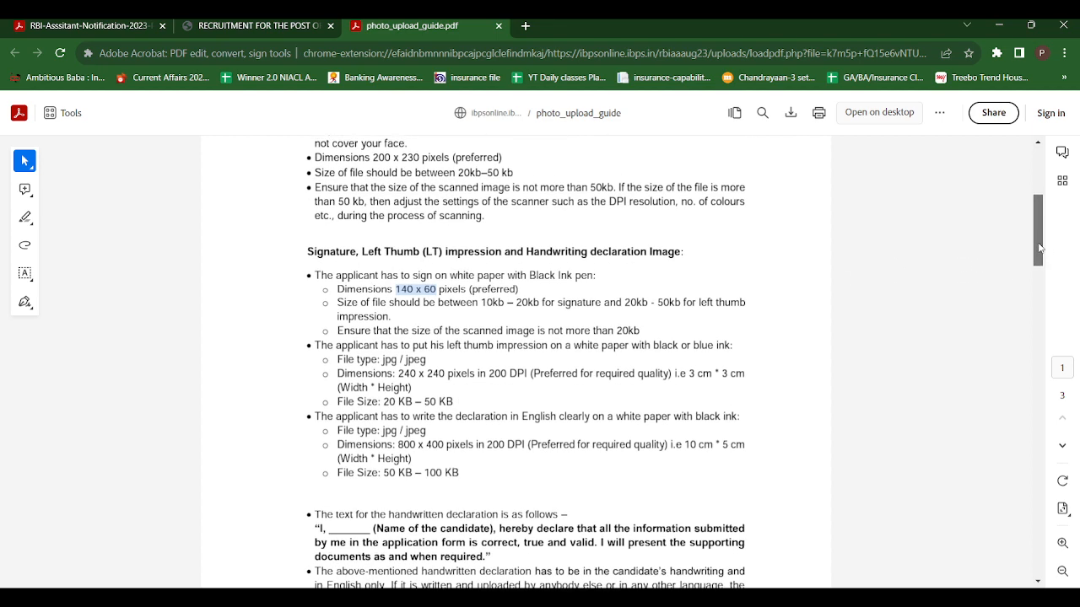
{"action": "left_click_drag", "start_coordinate": [1043, 253], "coordinate": [1043, 256]}
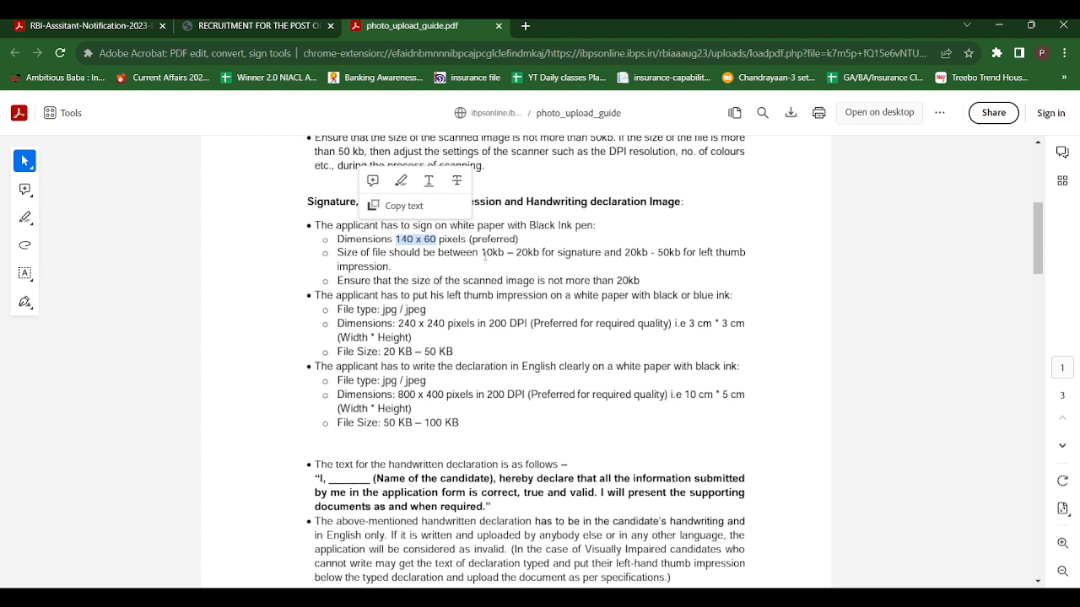
{"action": "left_click", "coordinate": [482, 253]}
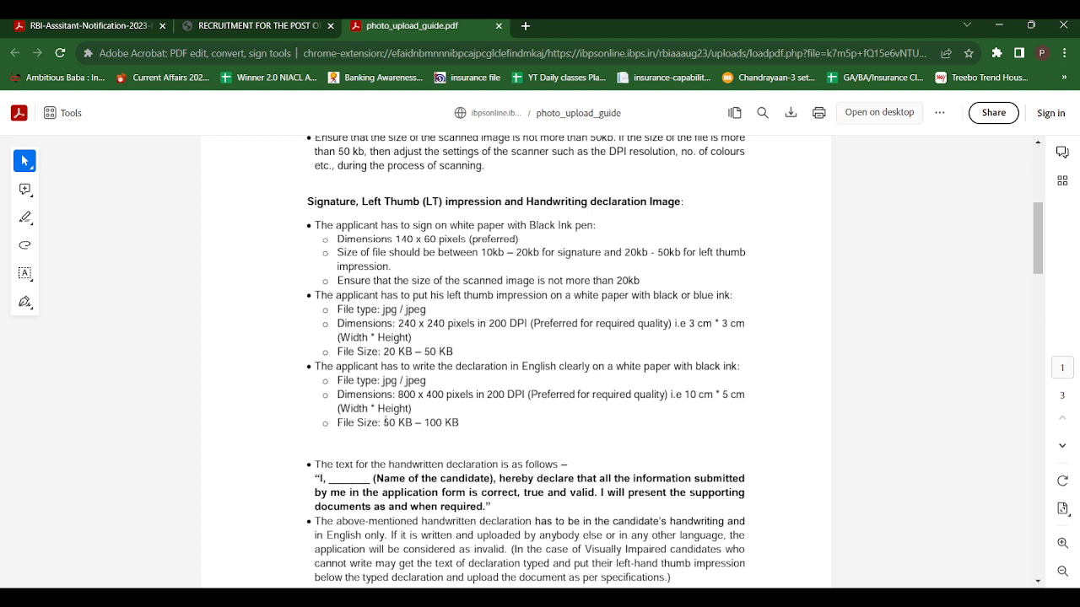
{"action": "left_click_drag", "start_coordinate": [384, 422], "coordinate": [461, 421]}
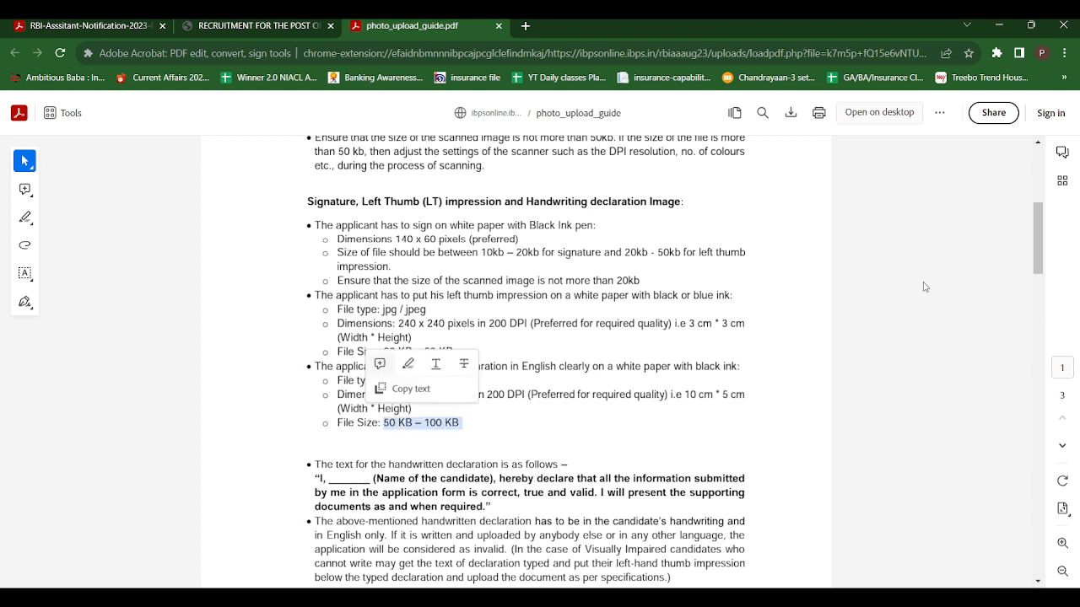
{"action": "scroll", "coordinate": [1038, 249], "scroll_direction": "down", "scroll_amount": 3}
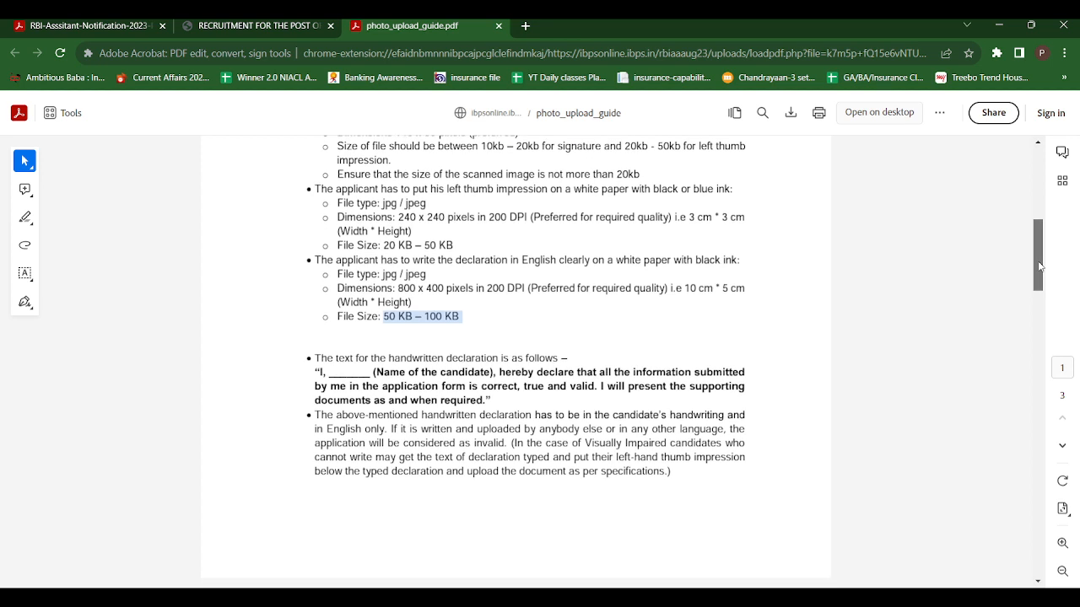
{"action": "mouse_move", "coordinate": [316, 373]}
{"action": "left_mouse_down"}
{"action": "mouse_move", "coordinate": [440, 402]}
{"action": "mouse_move", "coordinate": [506, 402]}
{"action": "left_mouse_up"}
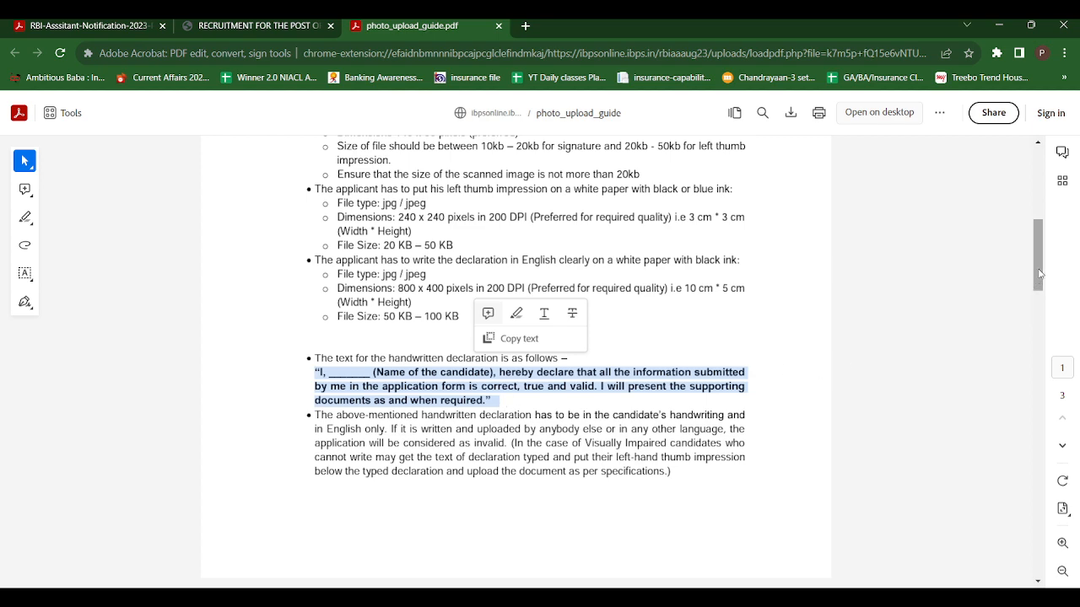
{"action": "left_click_drag", "start_coordinate": [1039, 274], "coordinate": [1072, 177]}
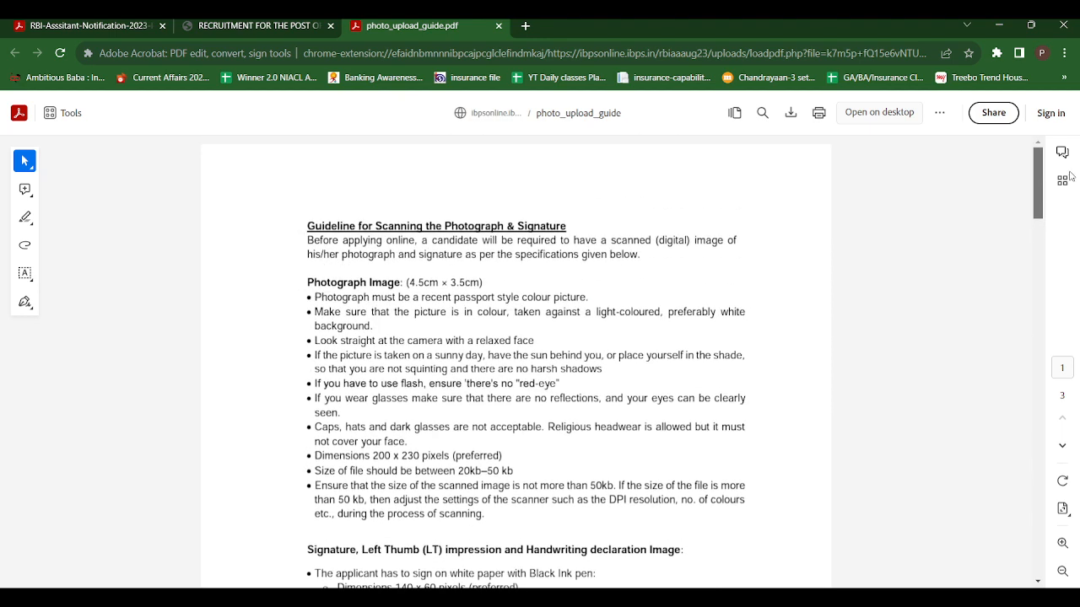
Upload the photograph and signature files, tick both validity confirmations, and save to continue.
{"action": "left_click", "coordinate": [237, 24]}
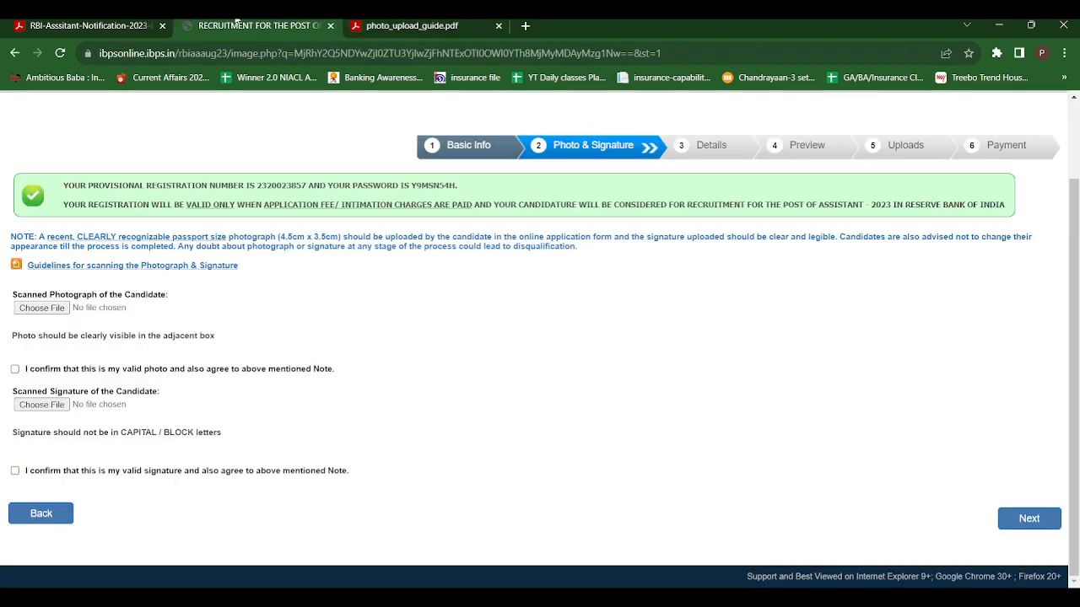
{"action": "left_click", "coordinate": [50, 311]}
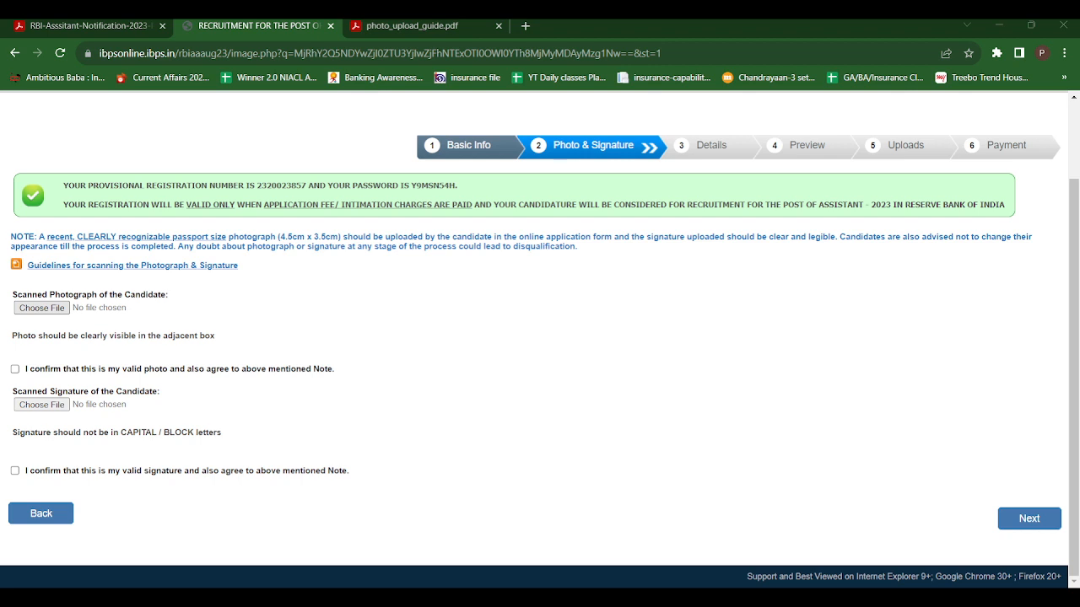
{"action": "left_click", "coordinate": [489, 411]}
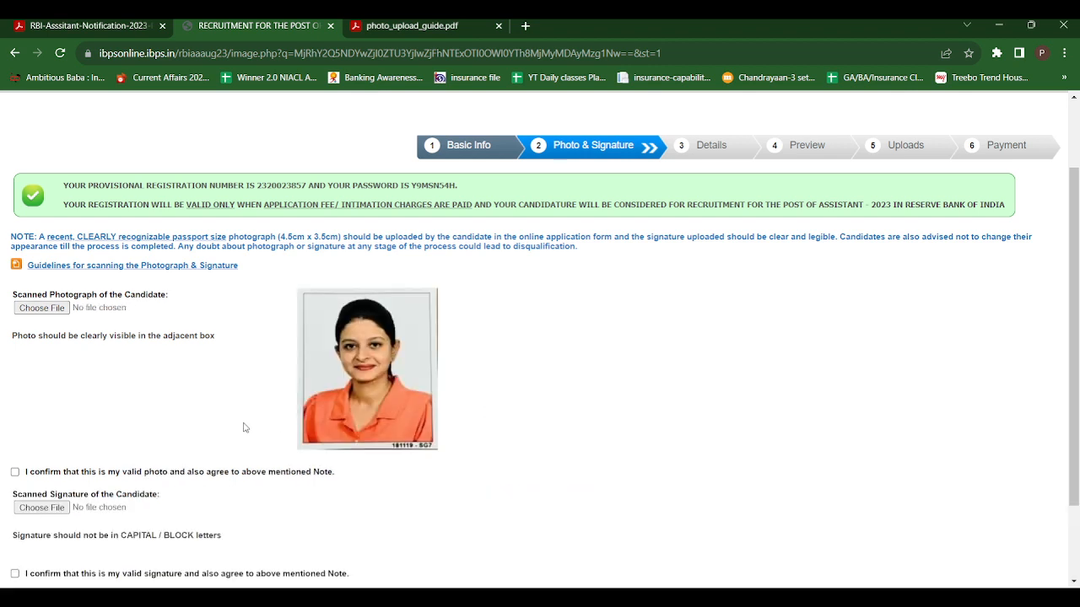
{"action": "left_click", "coordinate": [15, 473]}
{"action": "scroll", "coordinate": [996, 422], "scroll_direction": "down", "scroll_amount": 2}
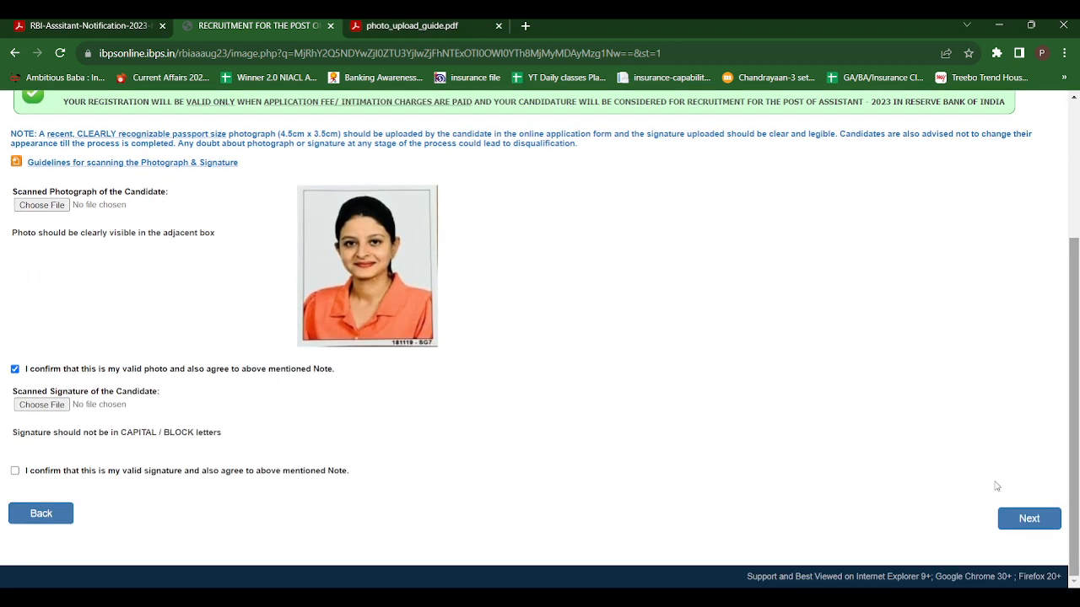
{"action": "left_click", "coordinate": [37, 408]}
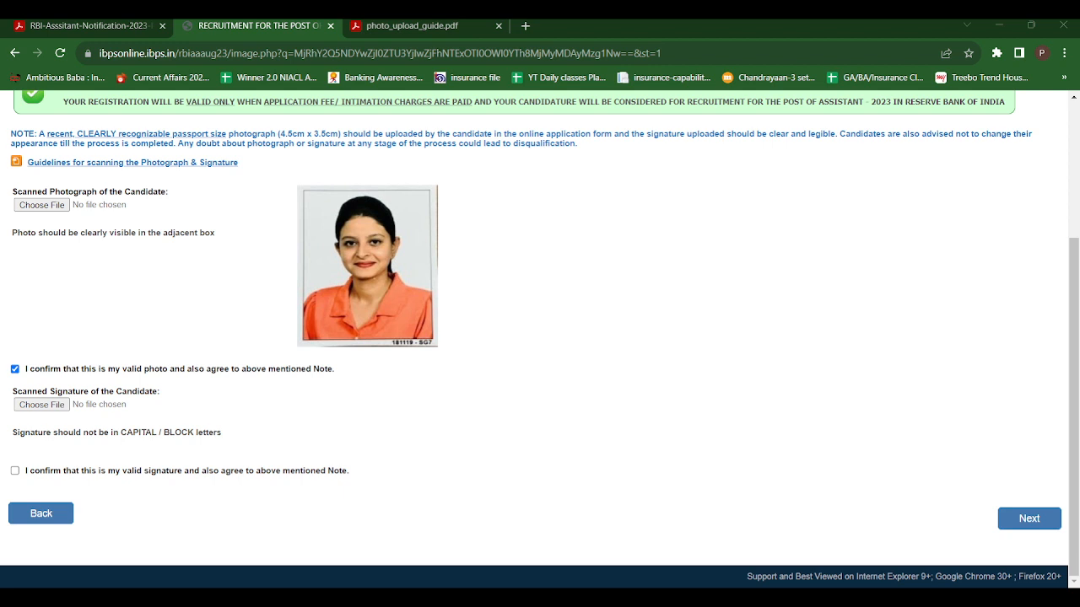
{"action": "left_click", "coordinate": [14, 471]}
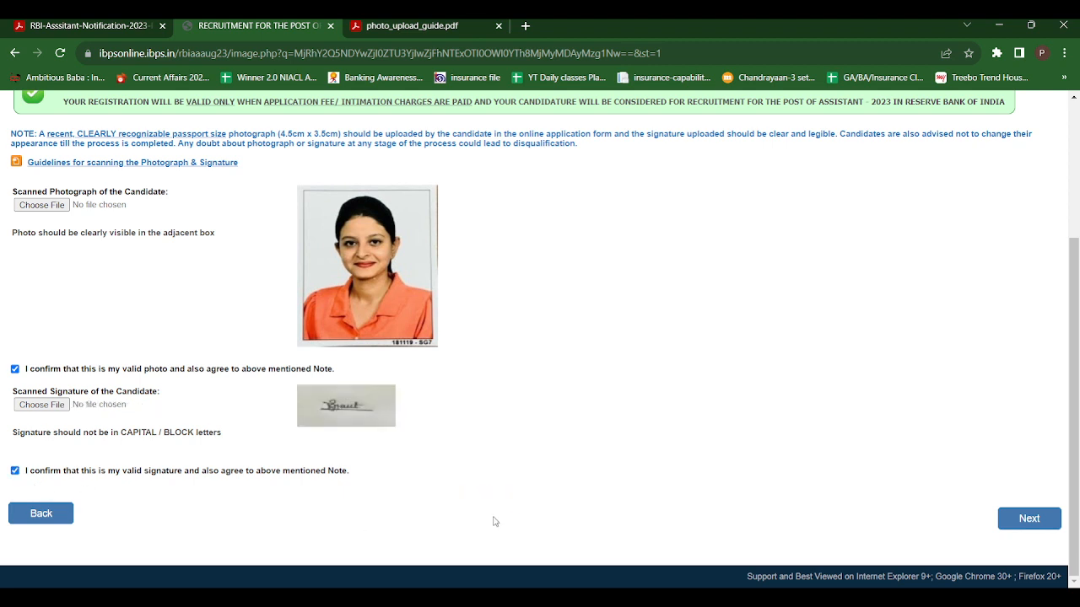
{"action": "left_click", "coordinate": [1040, 520]}
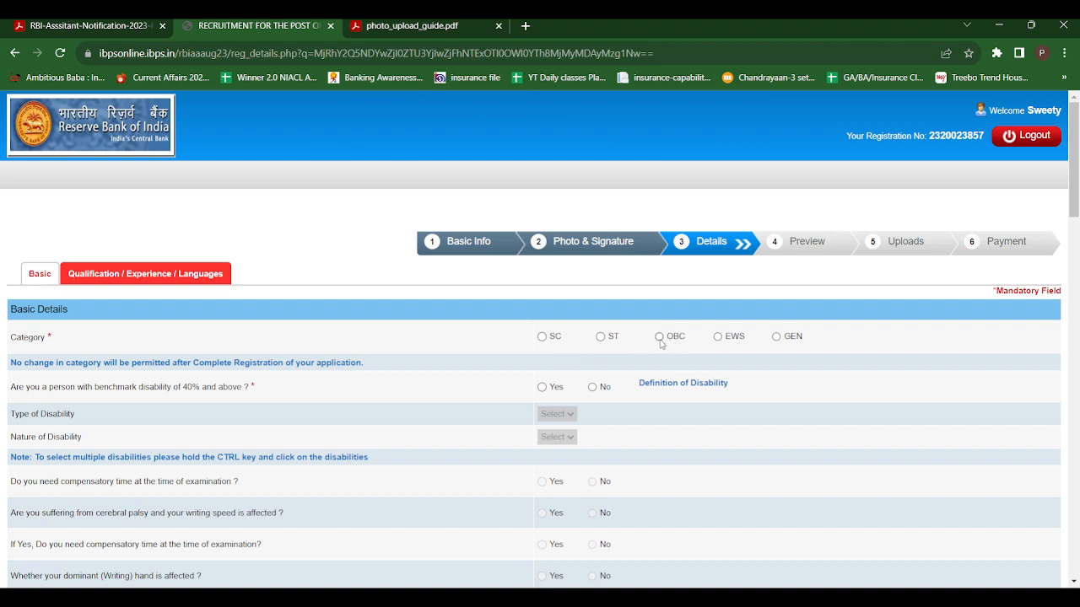
Set category to GEN and answer No to benchmark disability and the RPwD Section 2(s) question.
{"action": "left_click", "coordinate": [777, 337]}
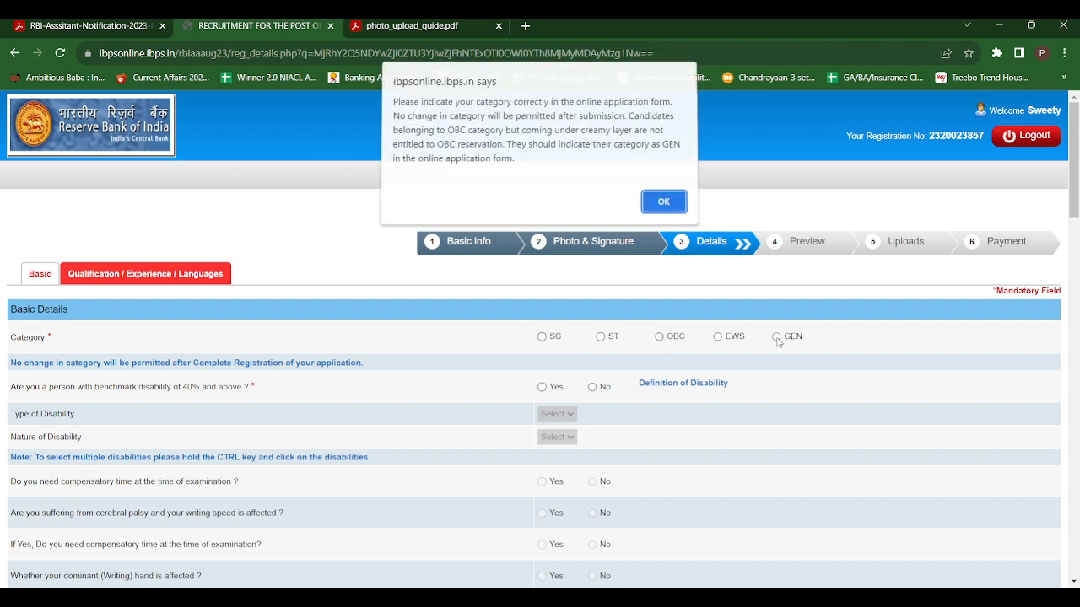
{"action": "left_click", "coordinate": [661, 204]}
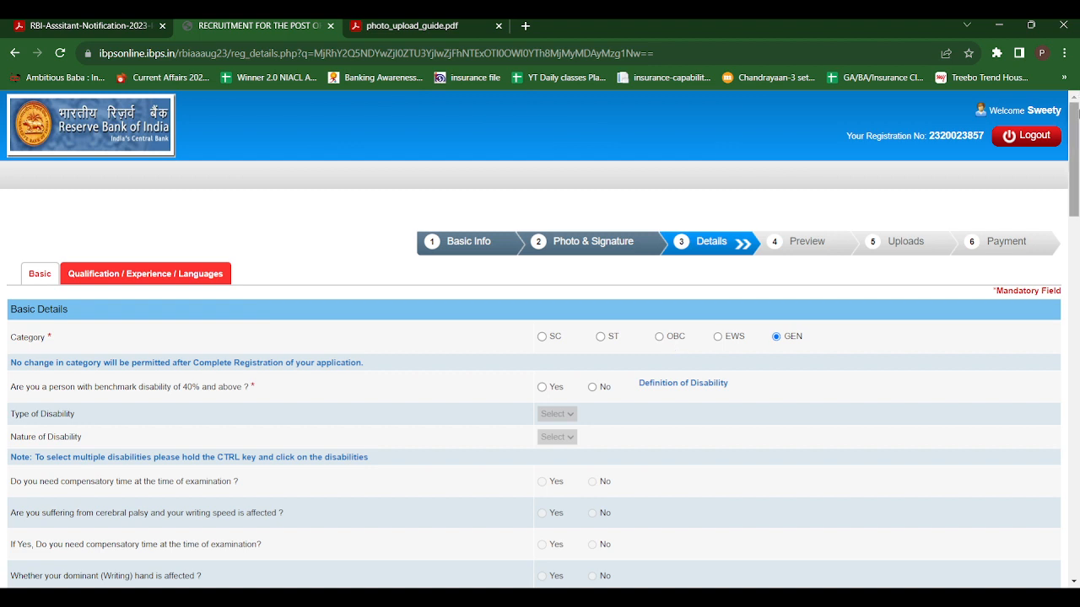
{"action": "left_click_drag", "start_coordinate": [1076, 120], "coordinate": [1077, 179]}
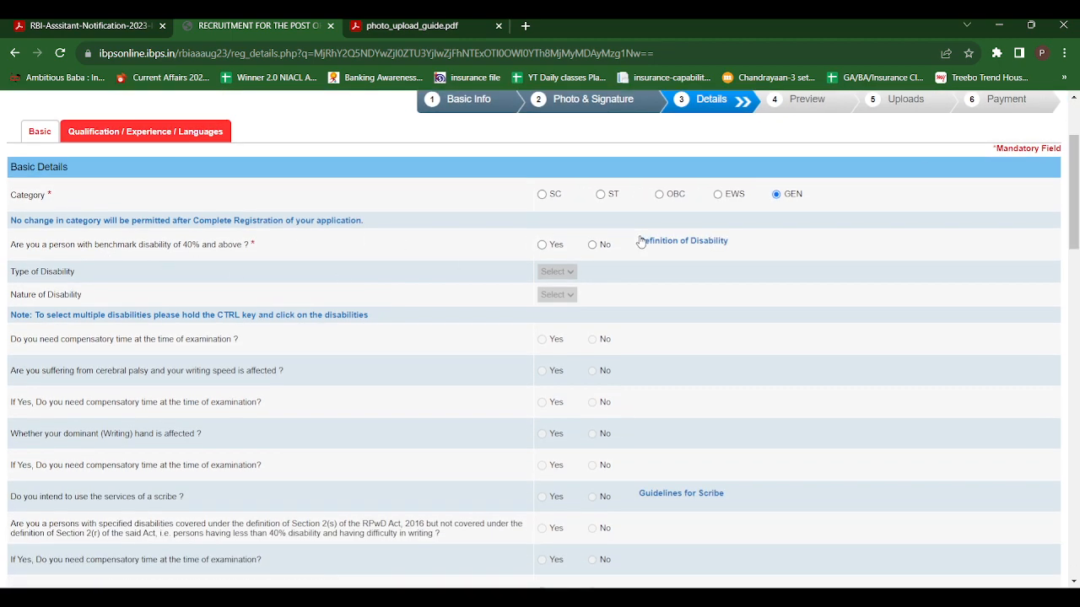
{"action": "left_click", "coordinate": [593, 245]}
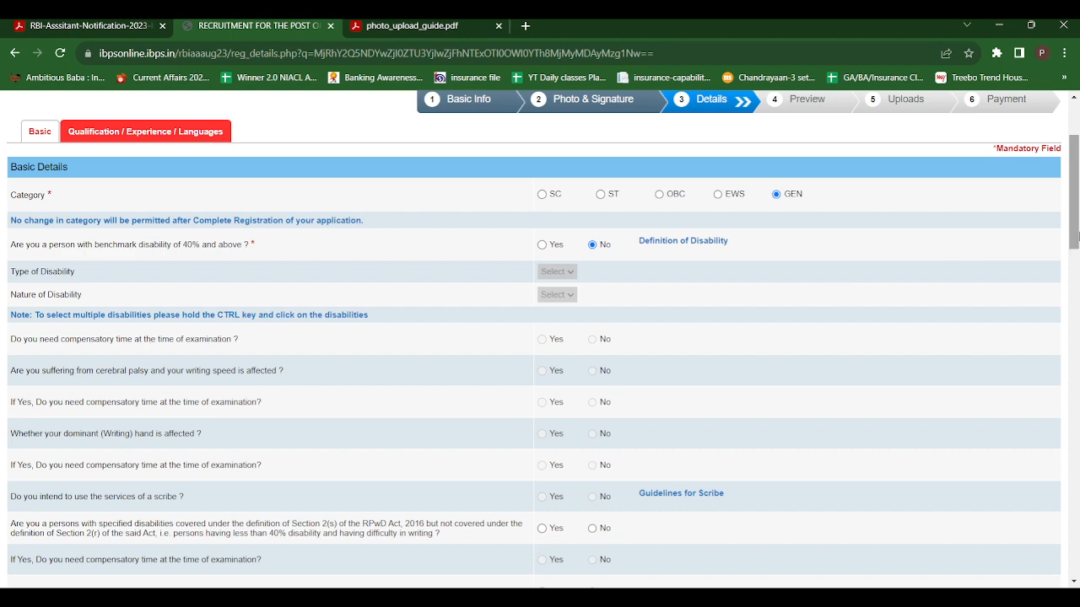
{"action": "left_click_drag", "start_coordinate": [1077, 239], "coordinate": [1077, 259]}
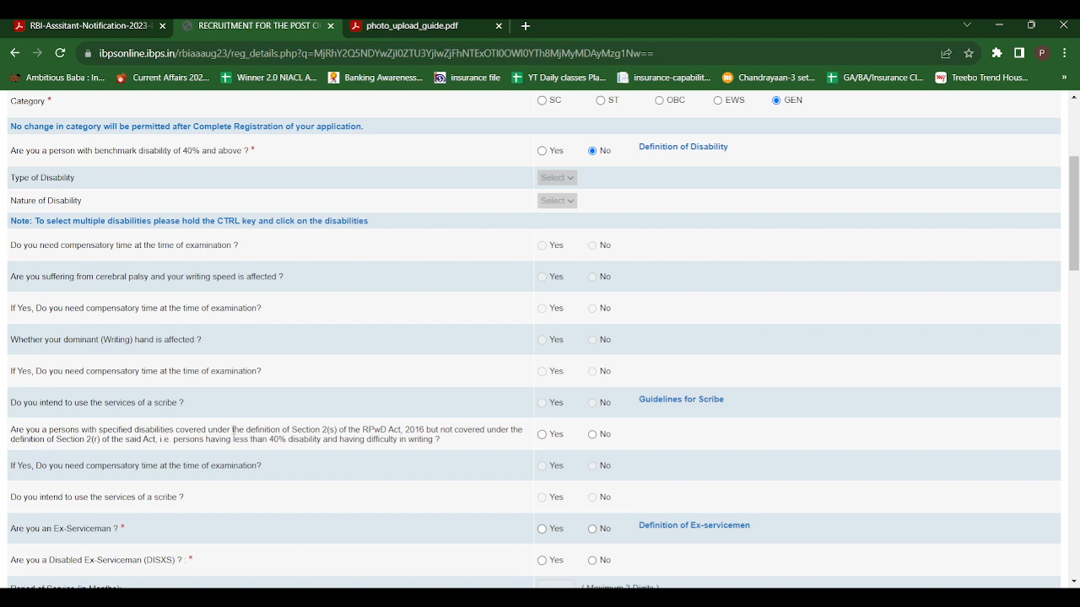
{"action": "left_click", "coordinate": [592, 434]}
{"action": "scroll", "coordinate": [1076, 259], "scroll_direction": "down", "scroll_amount": 2}
{"action": "scroll", "coordinate": [1076, 259], "scroll_direction": "down", "scroll_amount": 2}
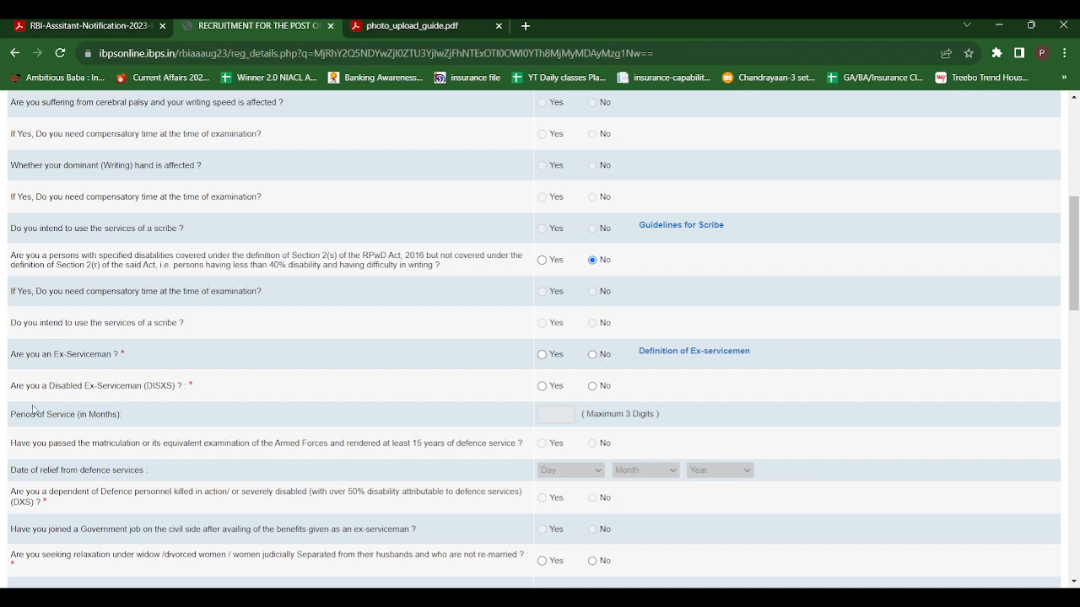
Mark No for Ex-Serviceman, DISXS, DXS dependent, widow relaxation and current RBI staff.
{"action": "left_click", "coordinate": [594, 355]}
{"action": "left_click", "coordinate": [593, 386]}
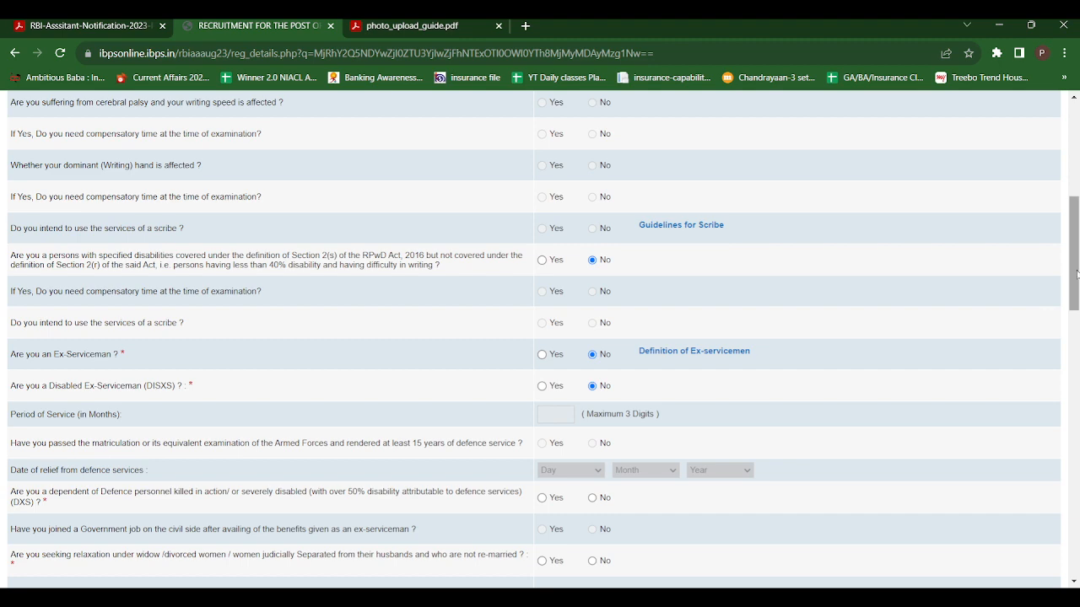
{"action": "left_click_drag", "start_coordinate": [1075, 265], "coordinate": [1076, 305]}
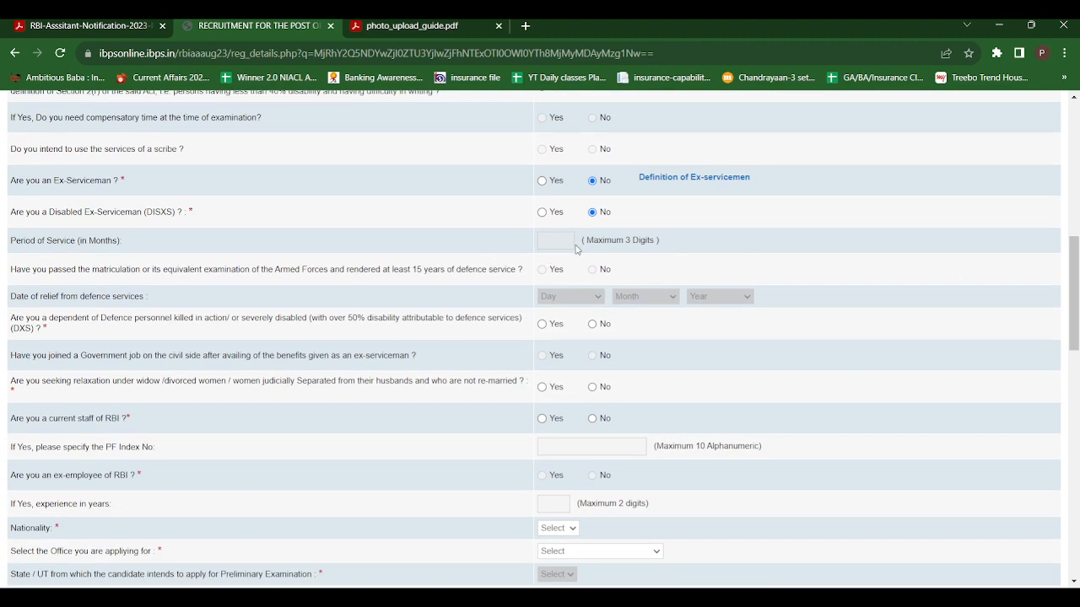
{"action": "left_click", "coordinate": [592, 324]}
{"action": "left_click", "coordinate": [593, 388]}
{"action": "left_click", "coordinate": [593, 419]}
{"action": "scroll", "coordinate": [1073, 388], "scroll_direction": "down", "scroll_amount": 3}
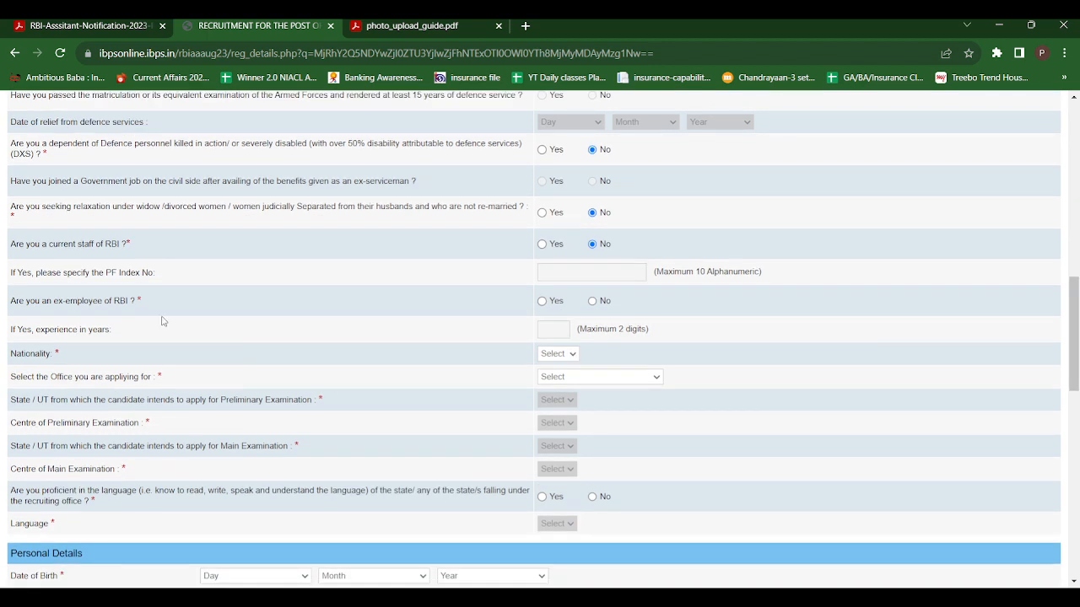
Answer No to past RBI employment; choose Indian nationality, Mumbai office and Maharashtra exam state.
{"action": "left_click", "coordinate": [593, 303]}
{"action": "left_click", "coordinate": [553, 382]}
{"action": "left_click", "coordinate": [564, 529]}
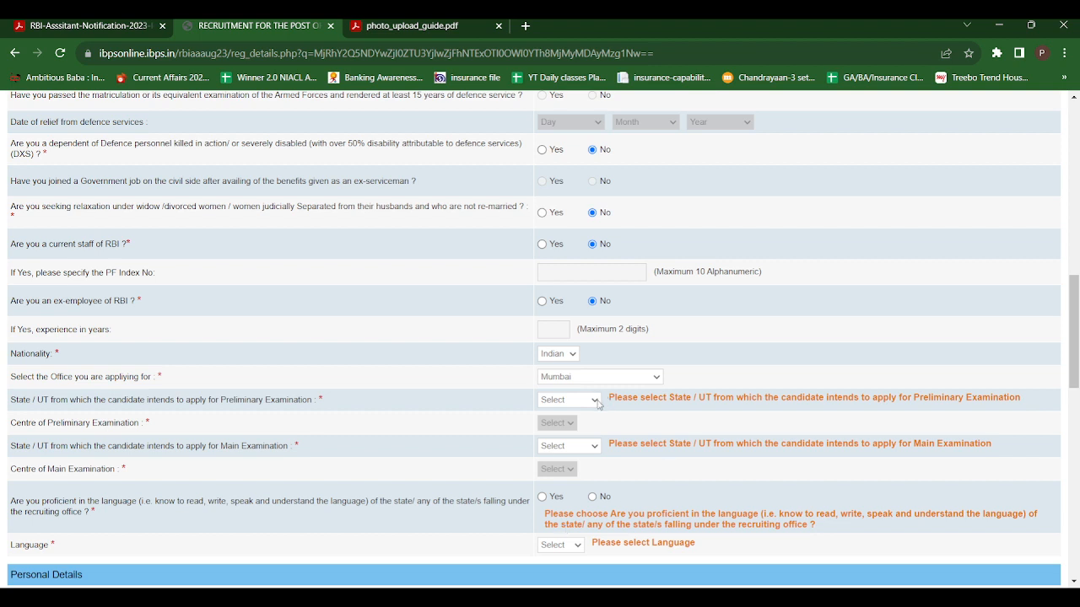
{"action": "left_click", "coordinate": [559, 439]}
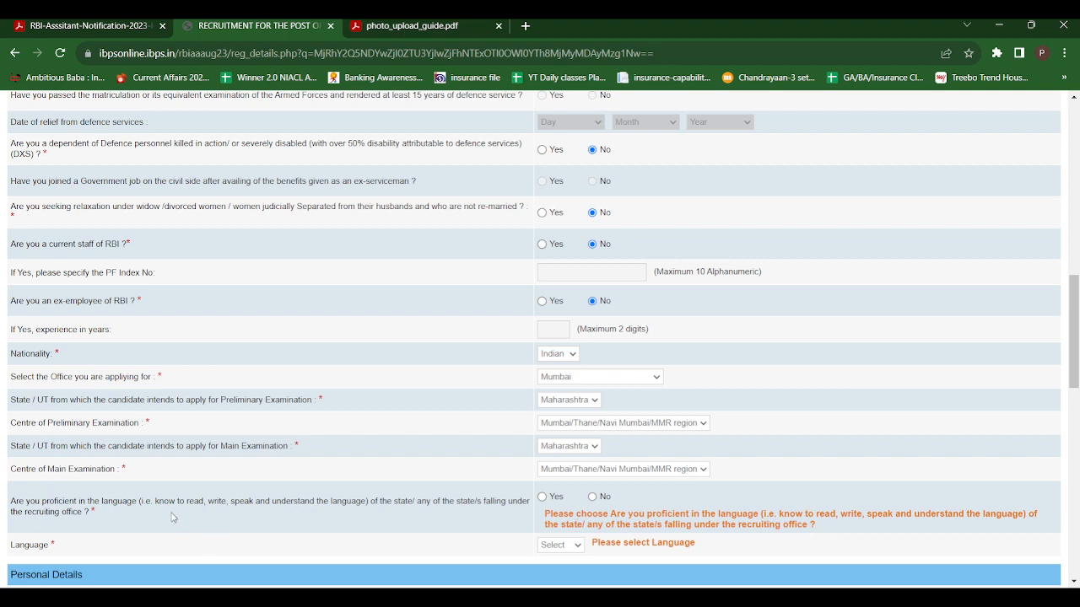
Answer Yes to state-language proficiency and select Marathi as the language.
{"action": "left_click", "coordinate": [543, 496]}
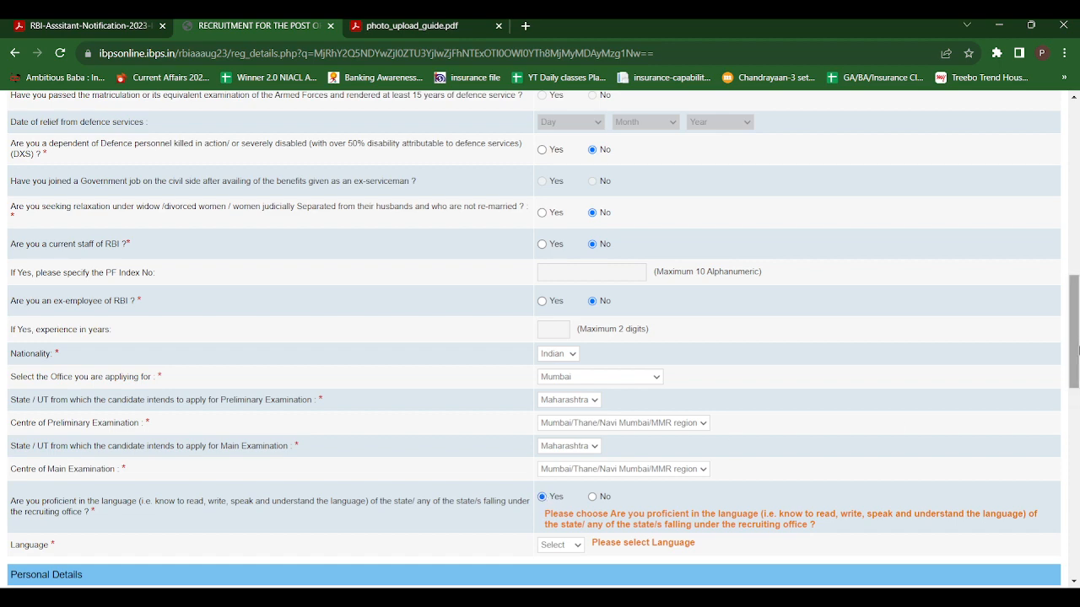
{"action": "scroll", "coordinate": [1077, 410], "scroll_direction": "down", "scroll_amount": 3}
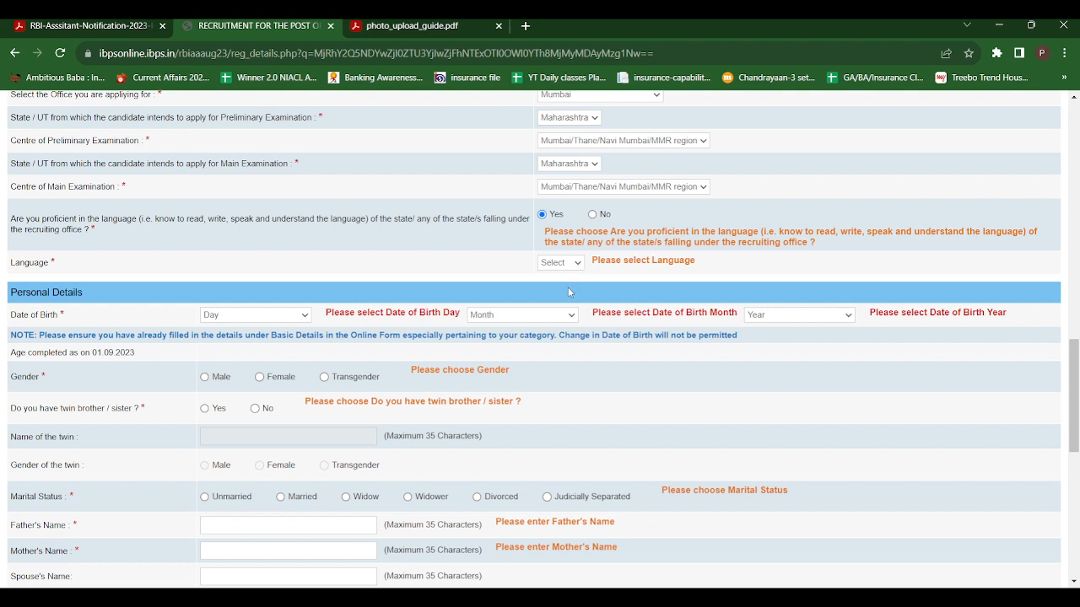
{"action": "left_click", "coordinate": [568, 288]}
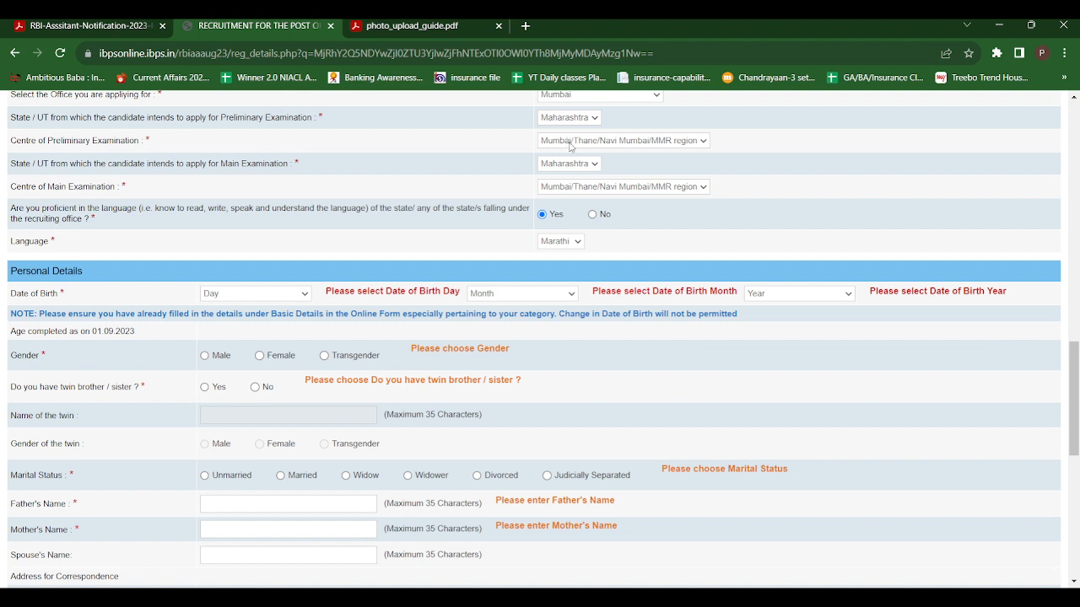
{"action": "left_click", "coordinate": [592, 214]}
{"action": "left_click", "coordinate": [543, 215]}
{"action": "left_click", "coordinate": [212, 332]}
{"action": "left_click", "coordinate": [485, 363]}
{"action": "left_click", "coordinate": [764, 398]}
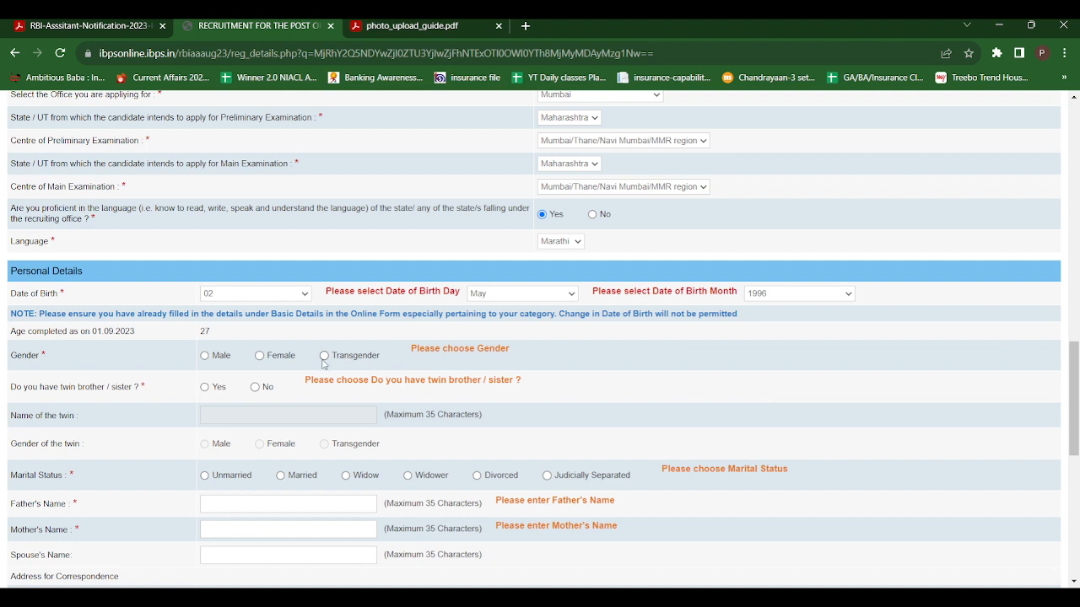
{"action": "left_click", "coordinate": [261, 357]}
{"action": "left_click", "coordinate": [256, 389]}
{"action": "left_click", "coordinate": [204, 477]}
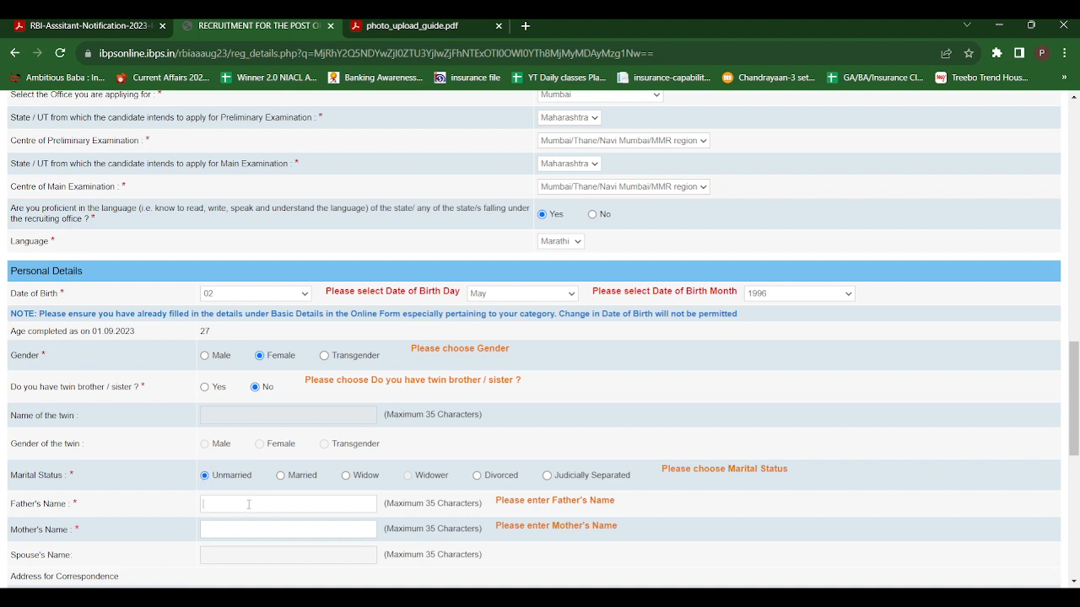
Enter the father's full name and the mother's full name.
{"action": "left_click", "coordinate": [240, 532]}
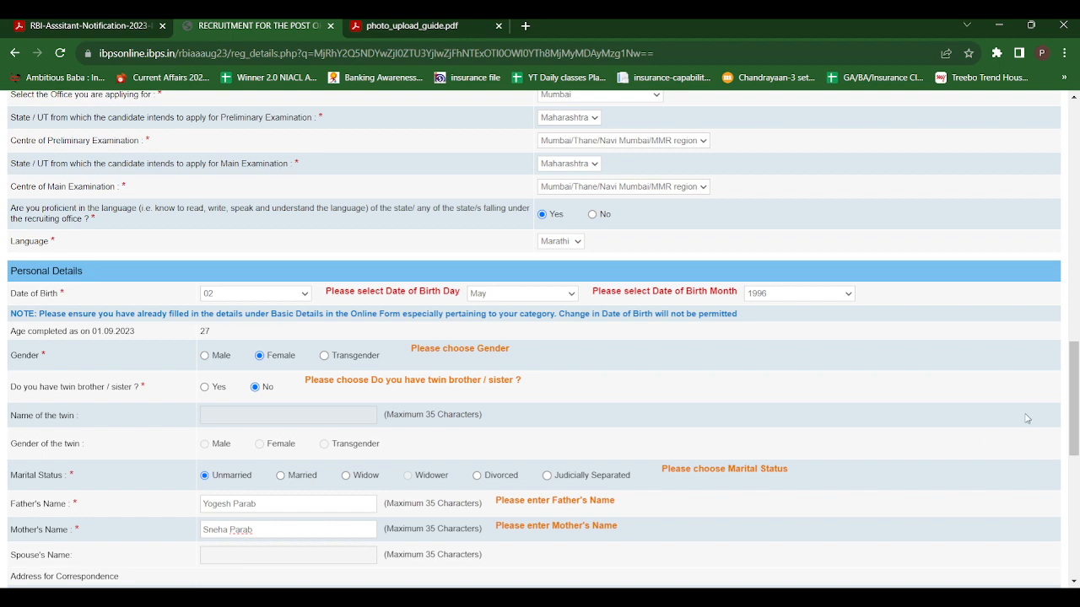
{"action": "scroll", "coordinate": [1076, 411], "scroll_direction": "down", "scroll_amount": 1}
Enter the three correspondence address lines, correcting a typo in the first line.
{"action": "left_click_drag", "start_coordinate": [1076, 410], "coordinate": [1078, 439]}
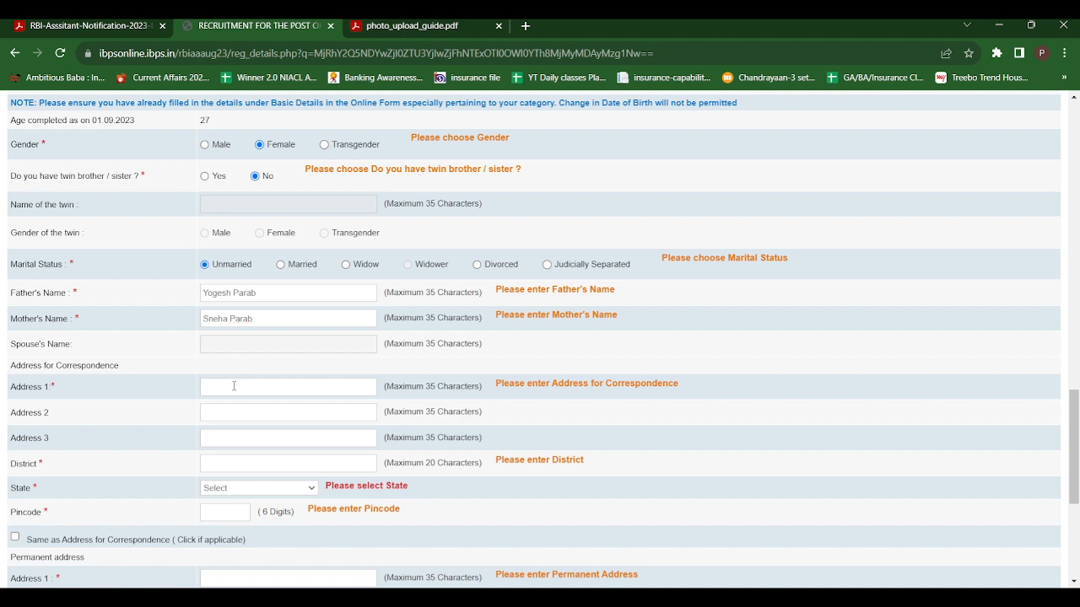
{"action": "left_click", "coordinate": [237, 413]}
{"action": "left_click", "coordinate": [220, 441]}
Fill in the correspondence district, select the state, and enter the six-digit pincode.
{"action": "left_click", "coordinate": [229, 467]}
{"action": "type", "text": "Nav"}
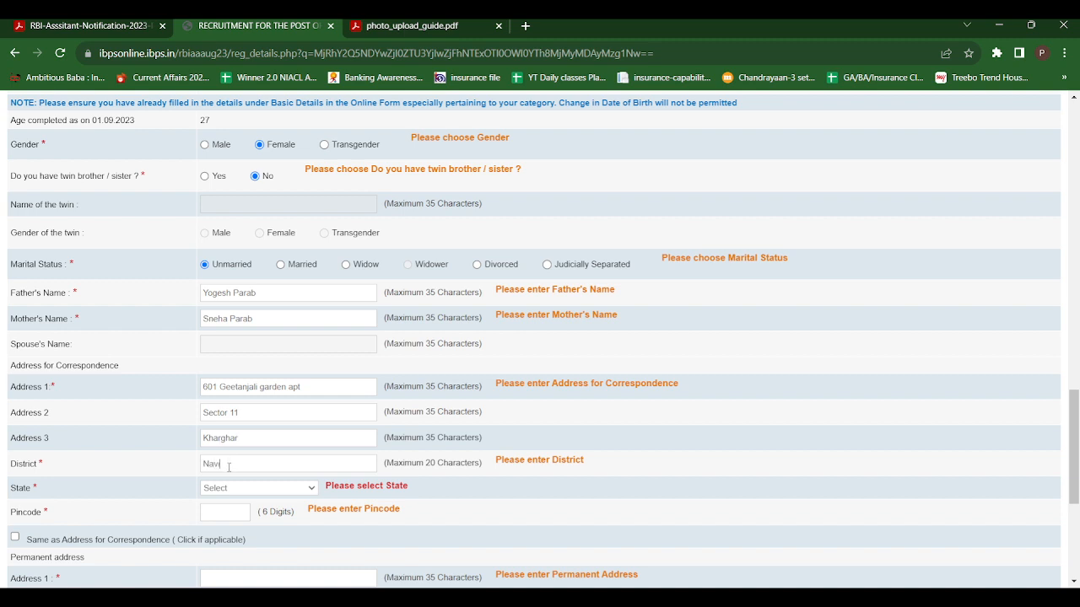
{"action": "type", "text": "i Mumbai"}
{"action": "left_click", "coordinate": [266, 418]}
{"action": "left_click", "coordinate": [219, 512]}
{"action": "type", "text": "410210"}
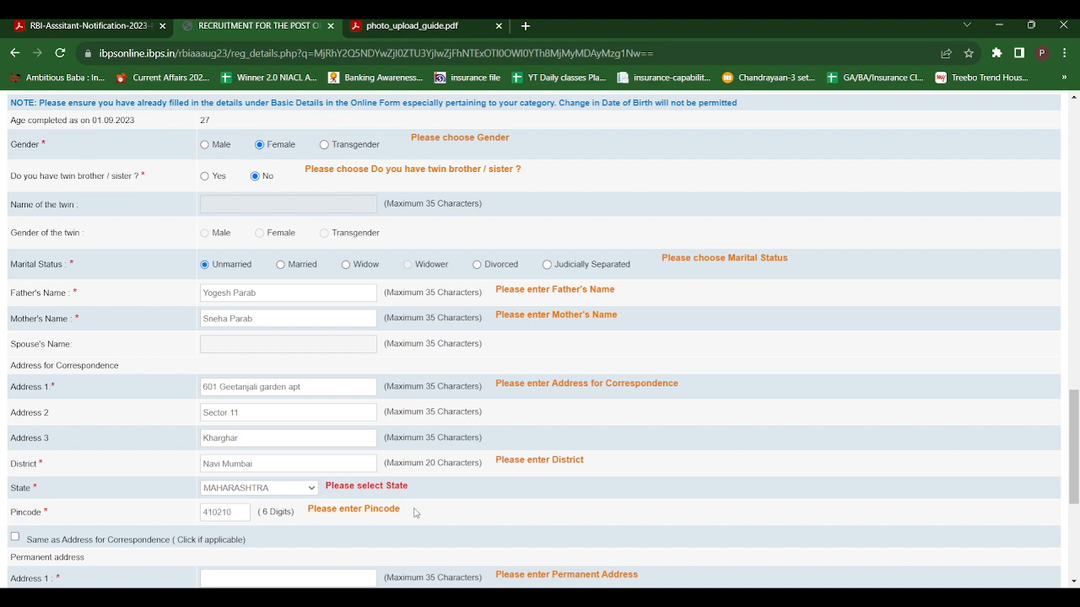
Copy the correspondence address to permanent, set GST invoicing to Permanent Address, and validate the details.
{"action": "left_click_drag", "start_coordinate": [1078, 464], "coordinate": [1078, 526]}
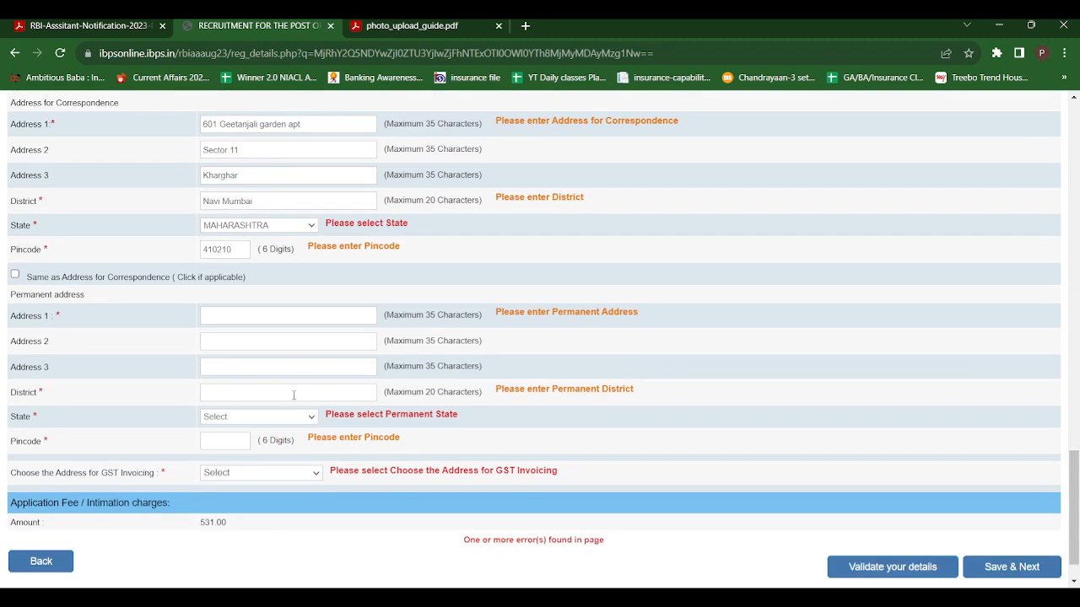
{"action": "left_click", "coordinate": [15, 275]}
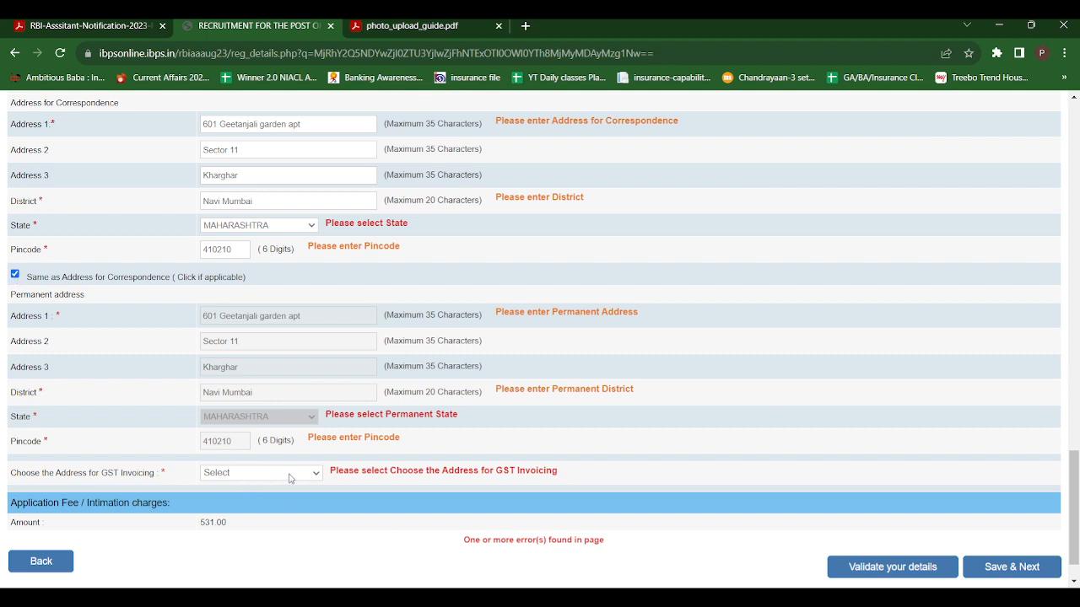
{"action": "left_click", "coordinate": [251, 515]}
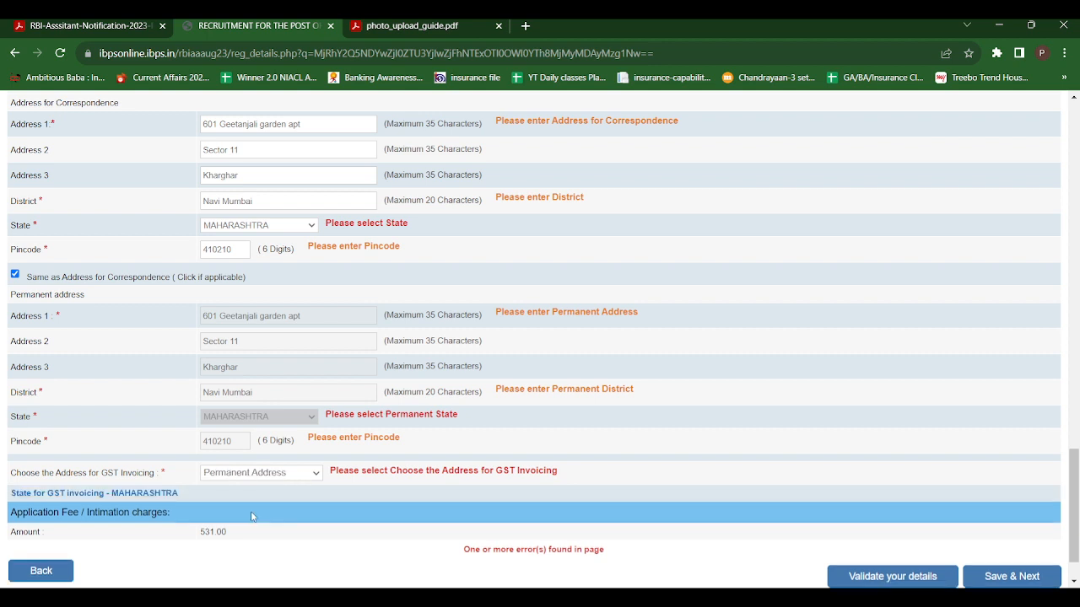
{"action": "mouse_move", "coordinate": [1077, 505]}
{"action": "left_mouse_down"}
{"action": "mouse_move", "coordinate": [1078, 178]}
{"action": "mouse_move", "coordinate": [1077, 521]}
{"action": "left_mouse_up"}
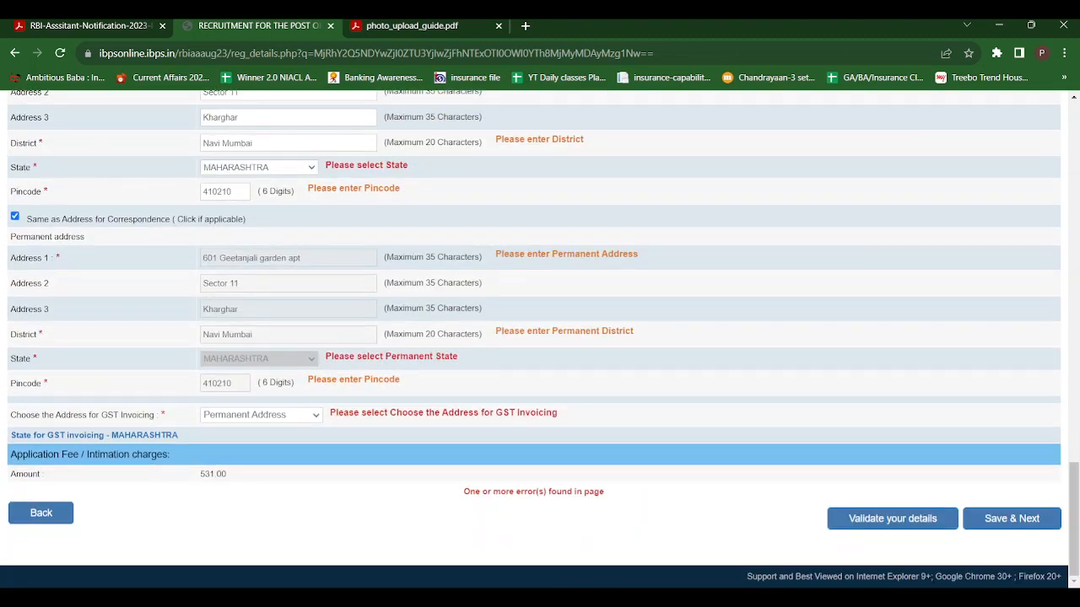
{"action": "left_click", "coordinate": [911, 527]}
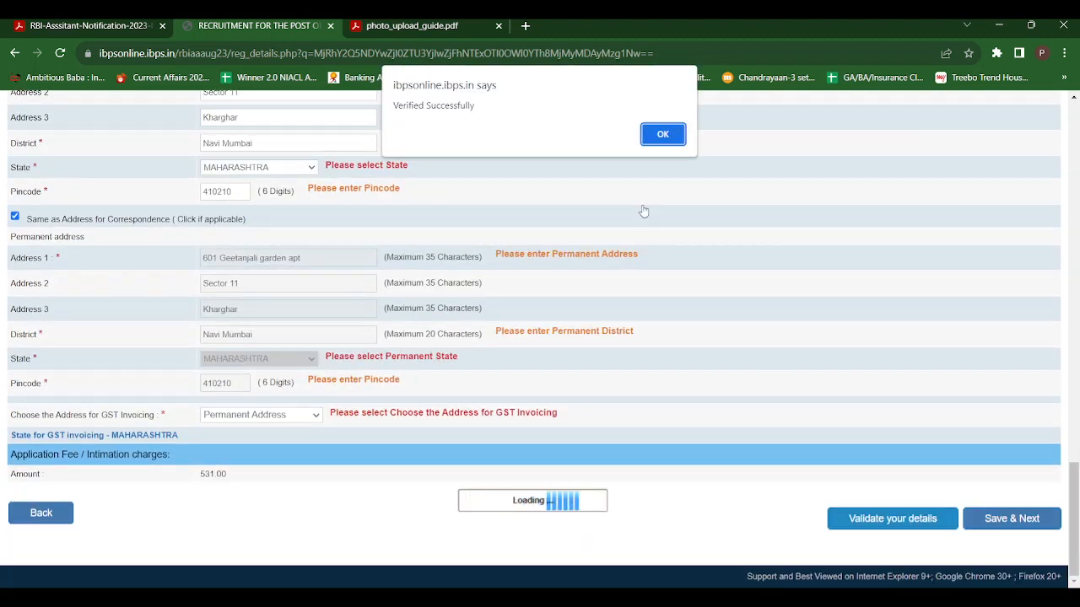
Set graduation to B.A., passed 05 June 2021, with 60 percent marks.
{"action": "left_click", "coordinate": [657, 141]}
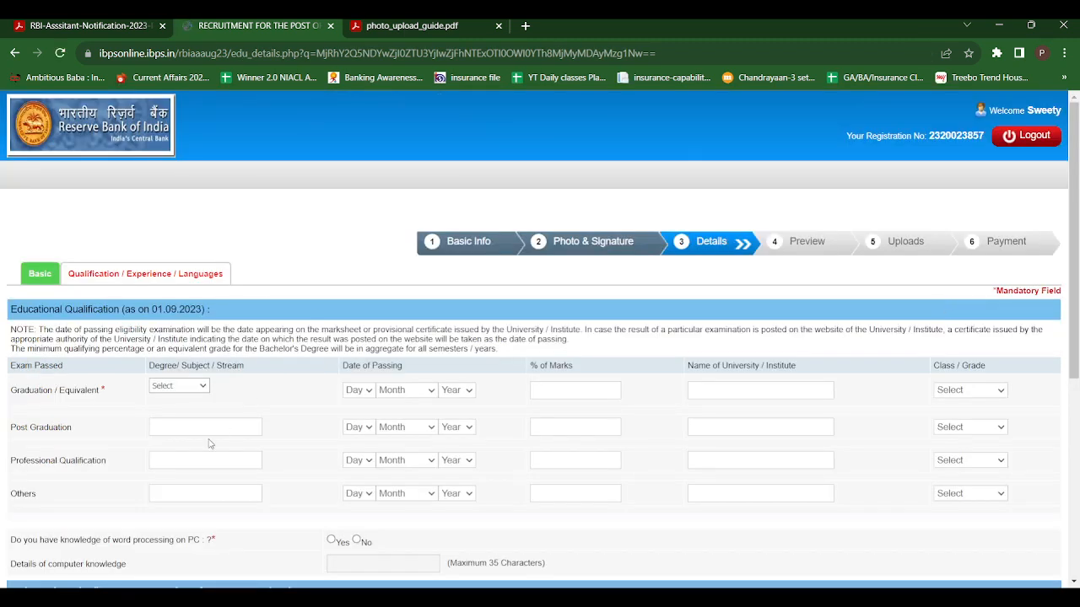
{"action": "left_click", "coordinate": [201, 390]}
{"action": "left_click", "coordinate": [163, 411]}
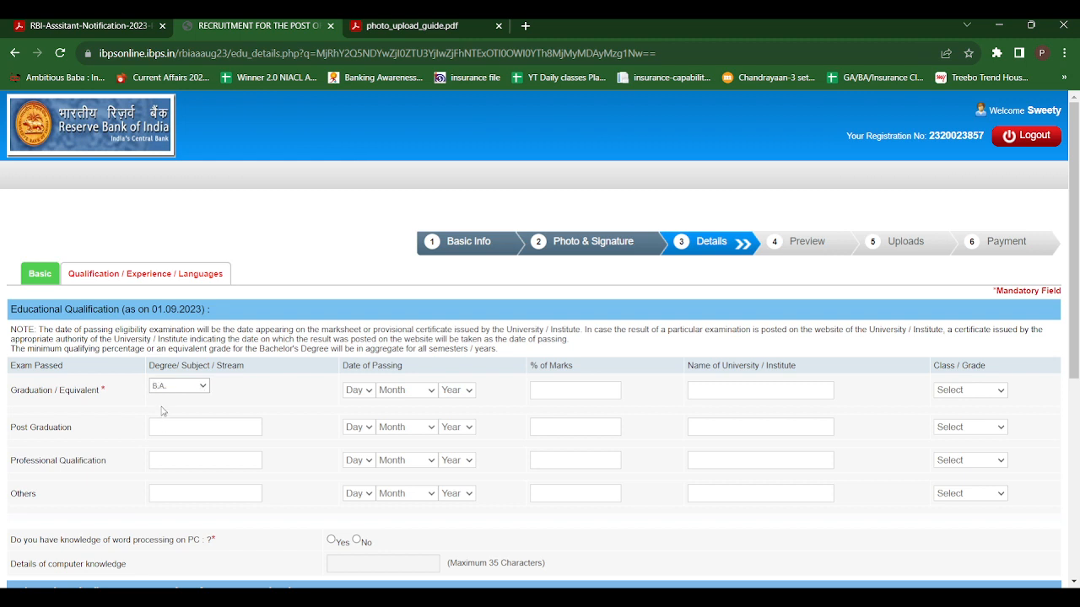
{"action": "left_click", "coordinate": [369, 393]}
{"action": "left_click", "coordinate": [356, 212]}
{"action": "left_click", "coordinate": [431, 395]}
{"action": "left_click", "coordinate": [407, 483]}
{"action": "left_click", "coordinate": [458, 354]}
{"action": "type", "text": "60"}
Enter 'Mahil Mahvidya Arts college' as the university and choose First Class as the grade.
{"action": "left_click", "coordinate": [739, 388]}
{"action": "type", "text": "Mahil Mahvidya A"}
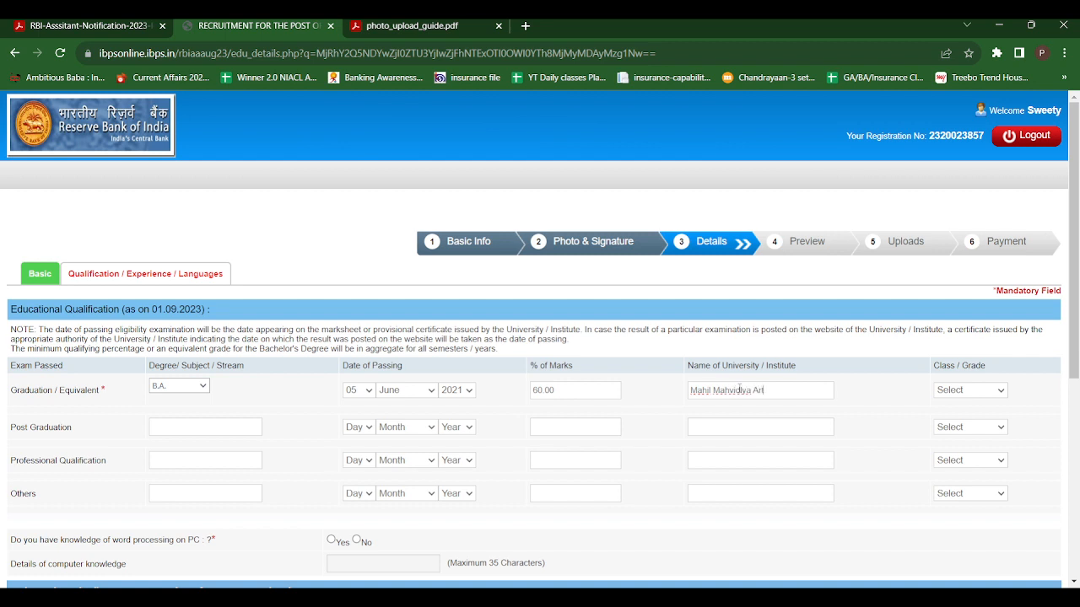
{"action": "type", "text": "rts college"}
{"action": "left_click", "coordinate": [967, 392]}
{"action": "left_click", "coordinate": [968, 419]}
{"action": "left_click_drag", "start_coordinate": [1075, 307], "coordinate": [1078, 390]}
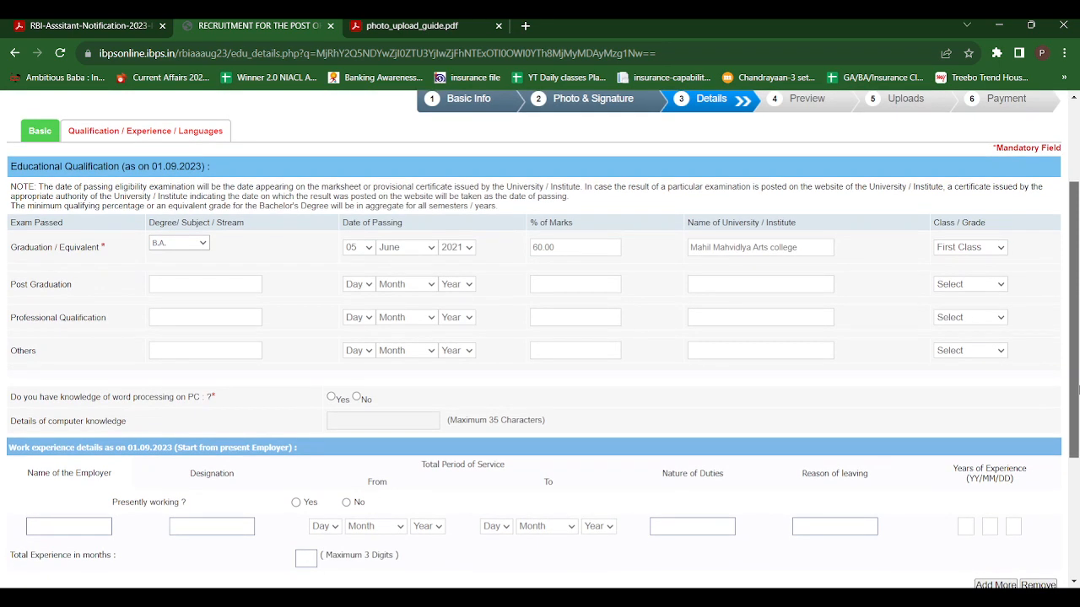
{"action": "left_click_drag", "start_coordinate": [1078, 390], "coordinate": [1079, 449]}
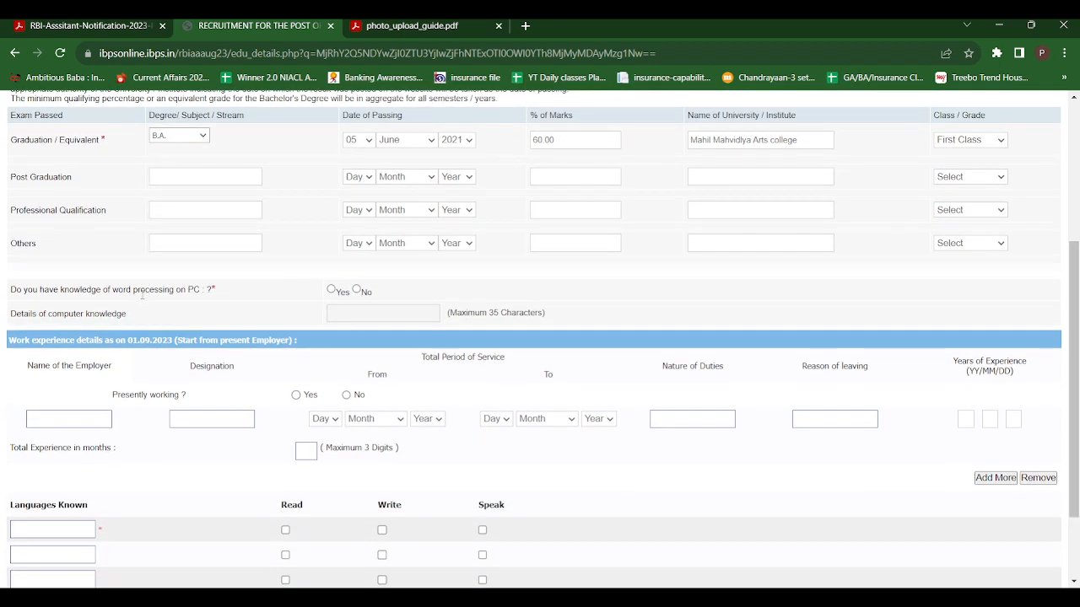
Answer Yes to word-processing knowledge and enter MSCIT as the computer knowledge detail.
{"action": "left_click", "coordinate": [331, 289]}
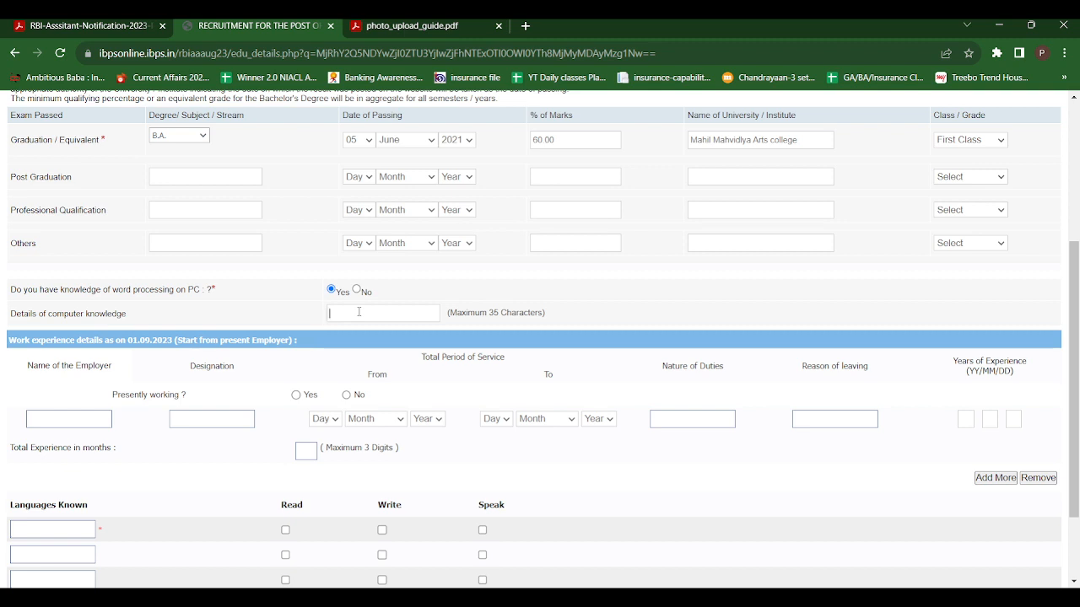
{"action": "left_click", "coordinate": [359, 311]}
{"action": "type", "text": "M"}
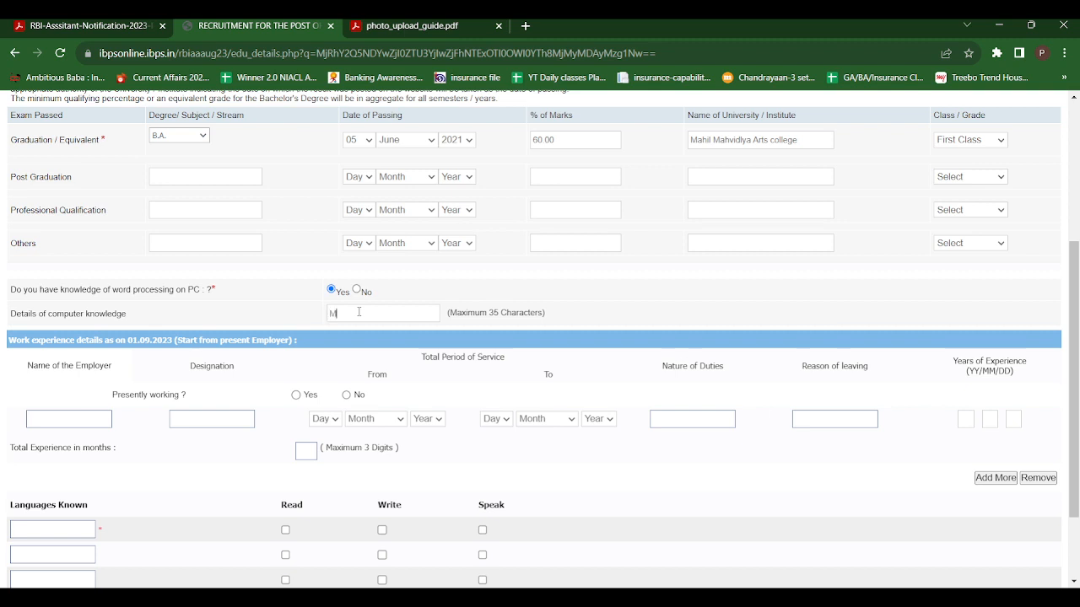
{"action": "type", "text": "SCIT"}
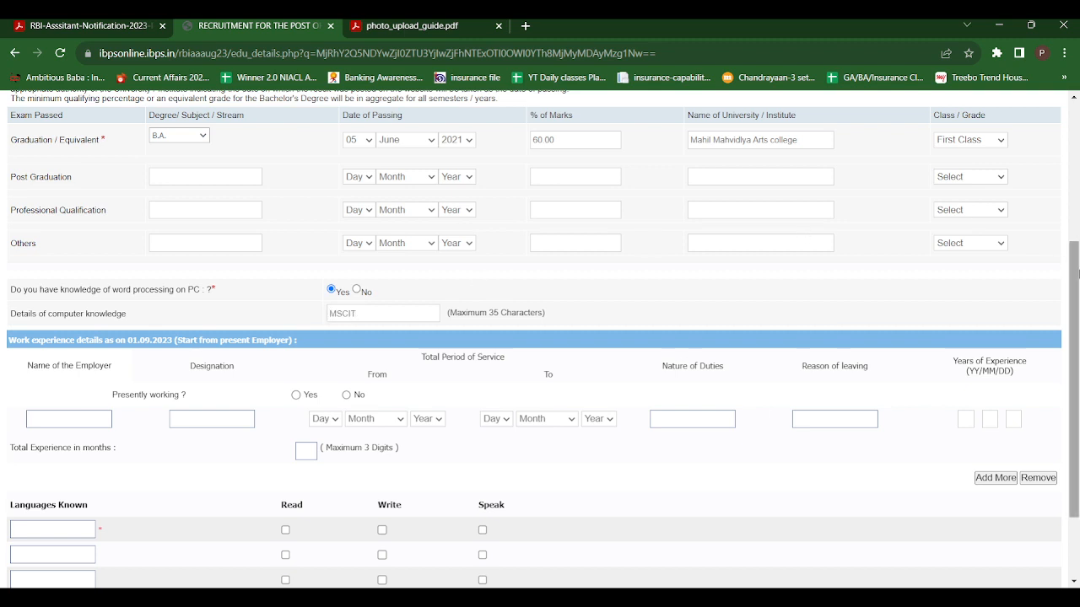
{"action": "left_click_drag", "start_coordinate": [1077, 273], "coordinate": [1077, 342]}
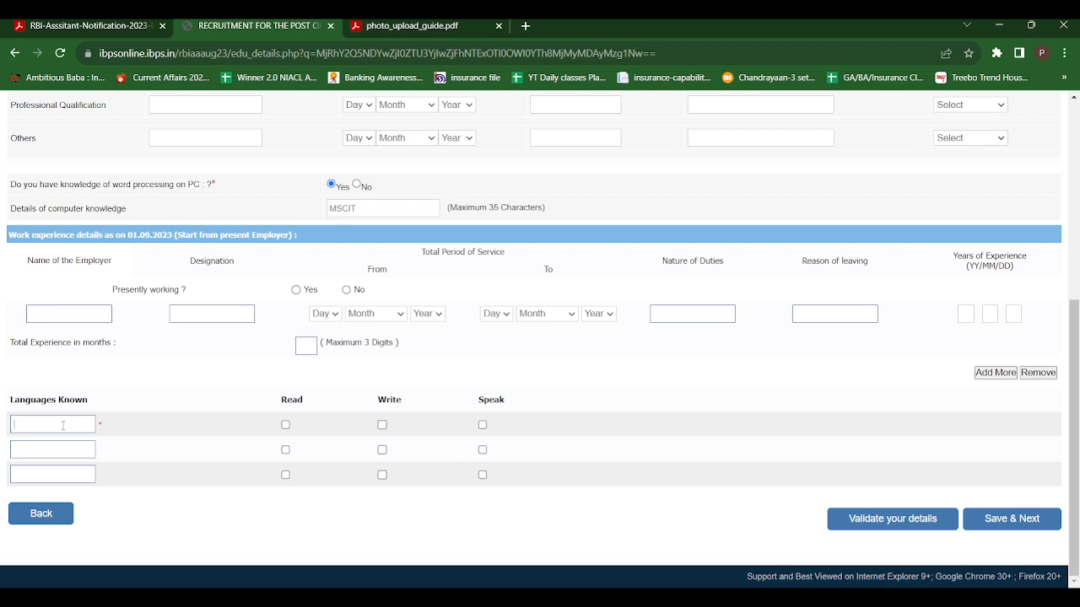
Add Martahi, English and Hindi as languages, ticking Read, Write and Speak for each.
{"action": "type", "text": "Martahi"}
{"action": "type", "text": "En"}
{"action": "type", "text": "glish"}
{"action": "left_click", "coordinate": [49, 466]}
{"action": "type", "text": "Hindi"}
{"action": "left_click", "coordinate": [285, 425]}
{"action": "left_click", "coordinate": [382, 426]}
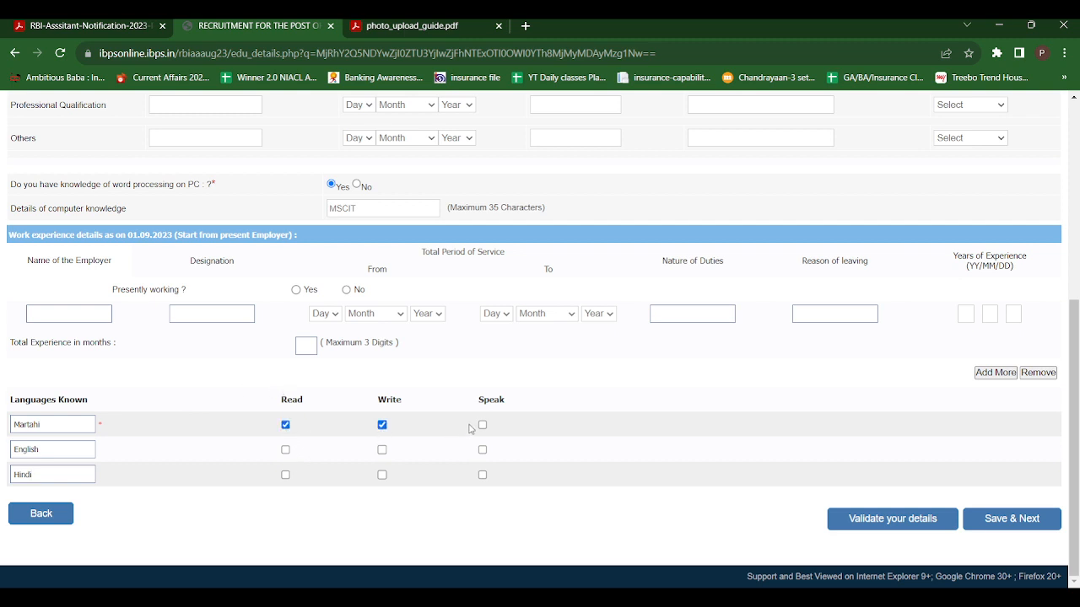
{"action": "left_click", "coordinate": [482, 425]}
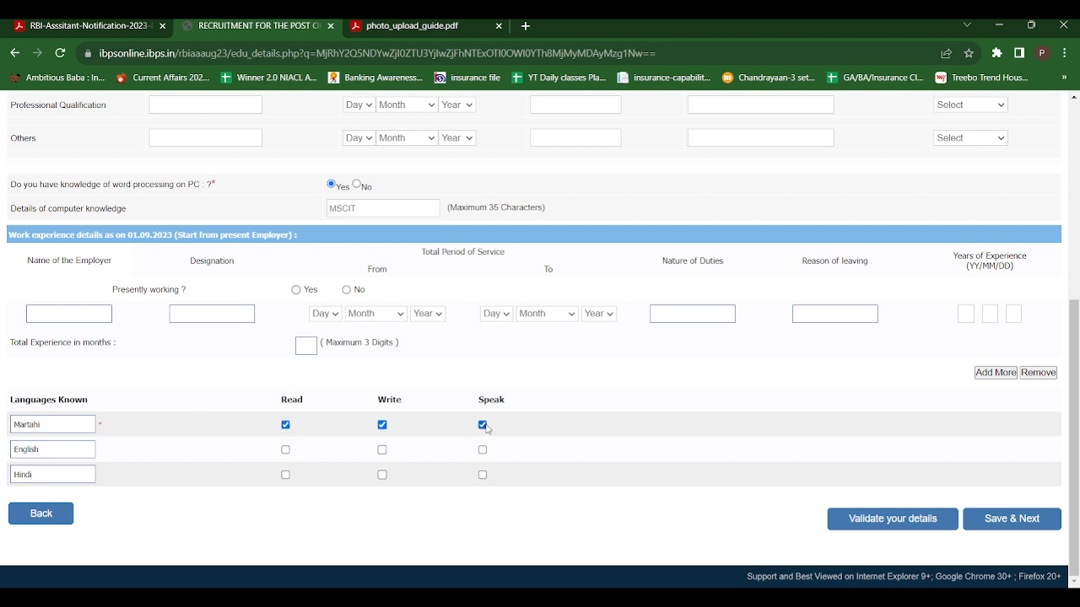
{"action": "left_click", "coordinate": [285, 450]}
{"action": "left_click", "coordinate": [382, 451]}
{"action": "left_click", "coordinate": [482, 450]}
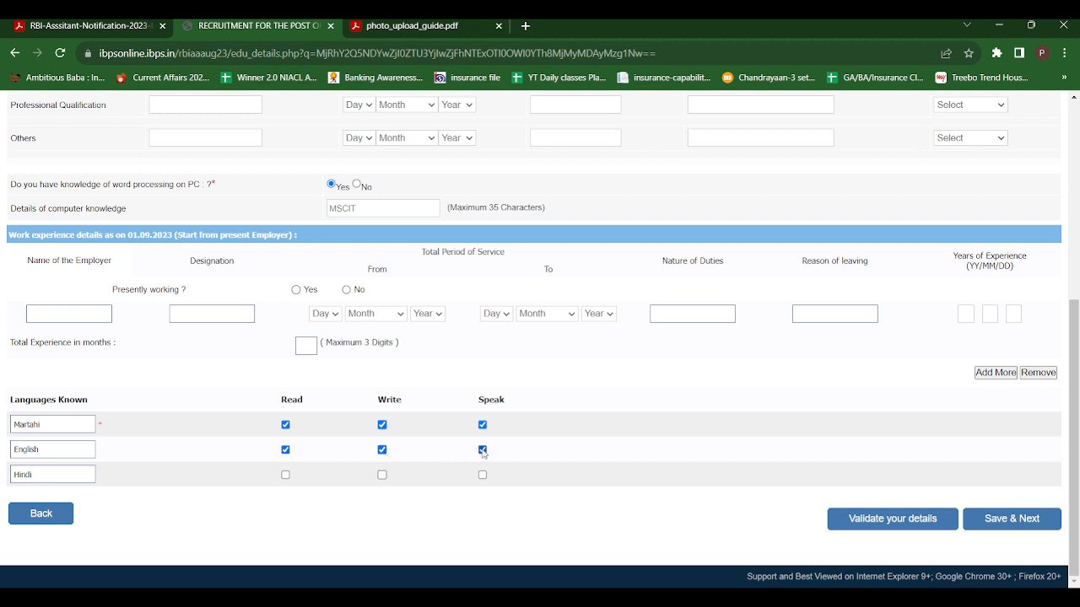
{"action": "left_click", "coordinate": [285, 475]}
{"action": "left_click", "coordinate": [382, 475]}
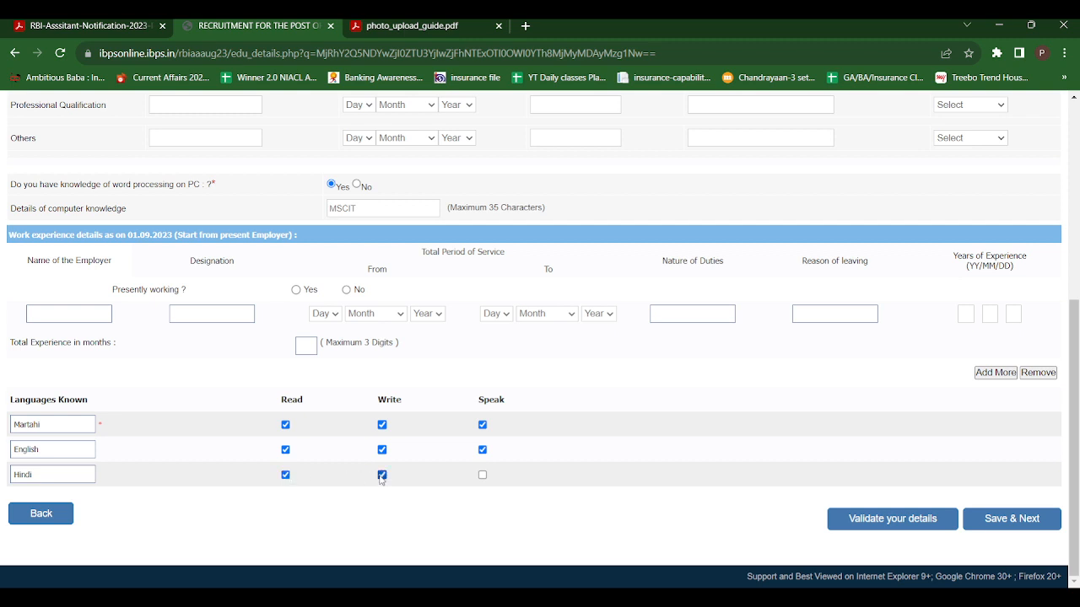
{"action": "left_click", "coordinate": [484, 477]}
Validate the education and language details, then save to reach the preview.
{"action": "left_click", "coordinate": [889, 520]}
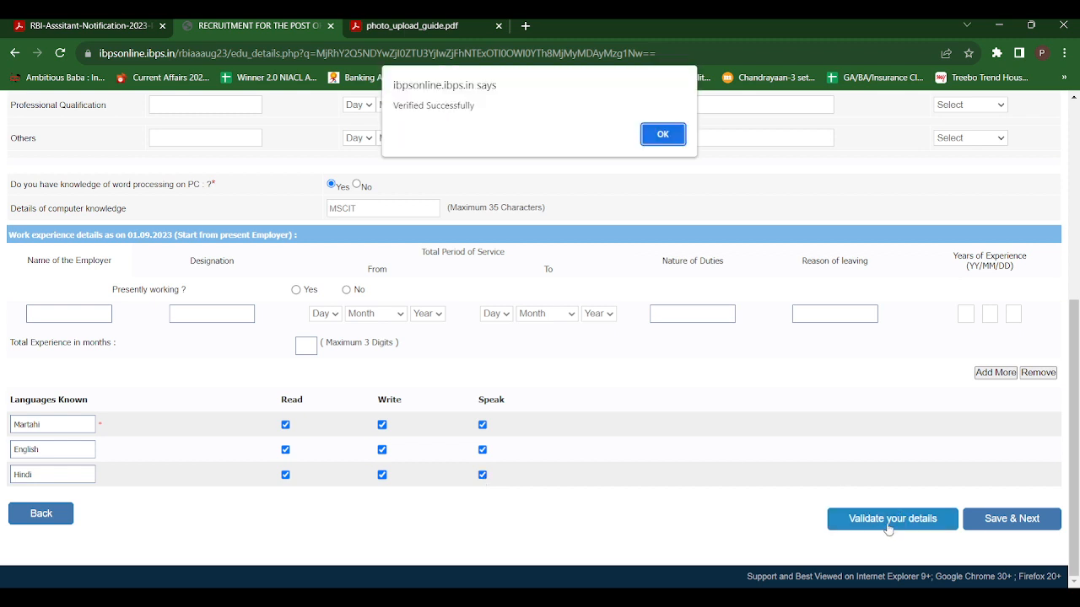
{"action": "left_click", "coordinate": [652, 130]}
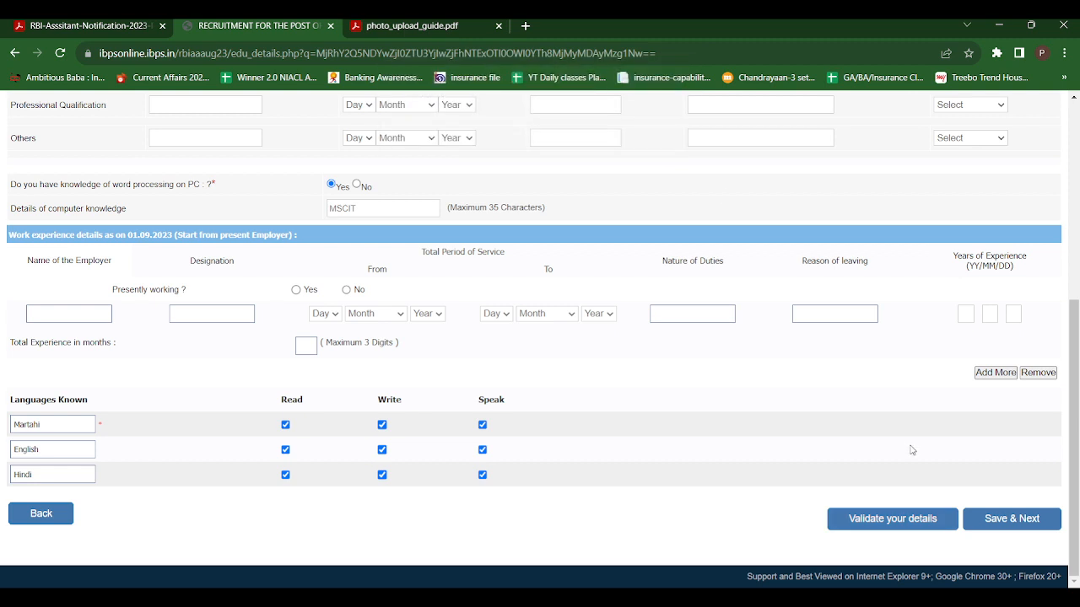
{"action": "left_click", "coordinate": [989, 525]}
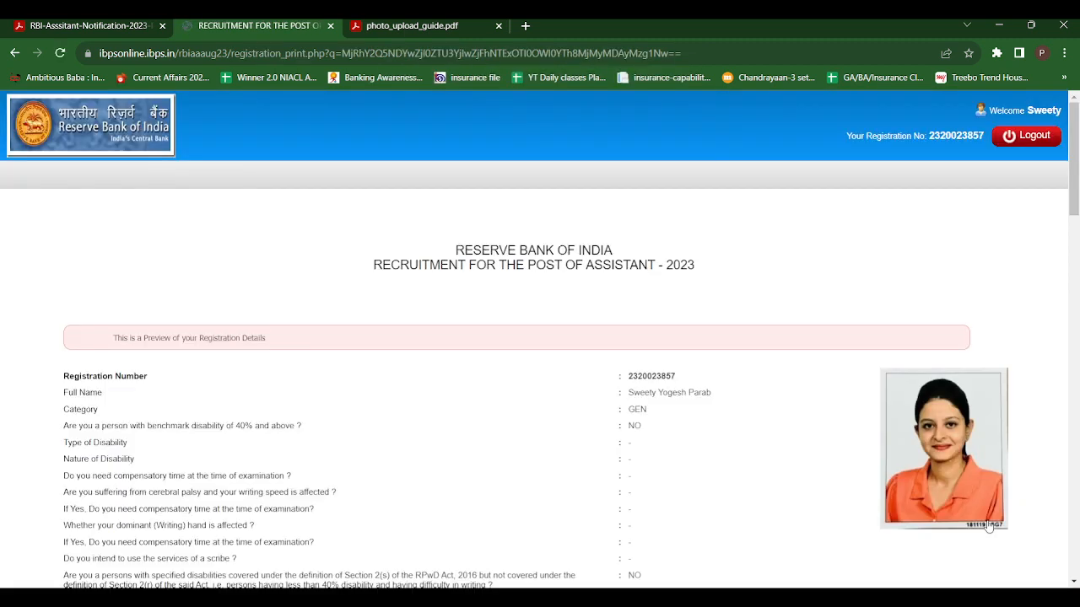
Agree to the declaration, complete the registration, and confirm both prompts to reach uploads.
{"action": "left_click_drag", "start_coordinate": [1076, 202], "coordinate": [1076, 548]}
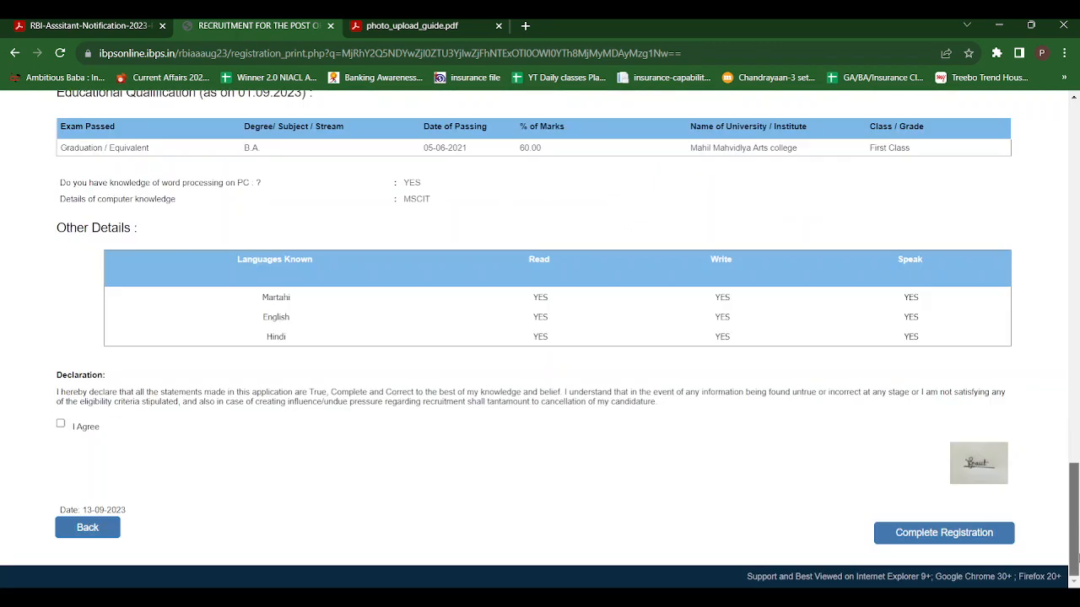
{"action": "left_click", "coordinate": [61, 425]}
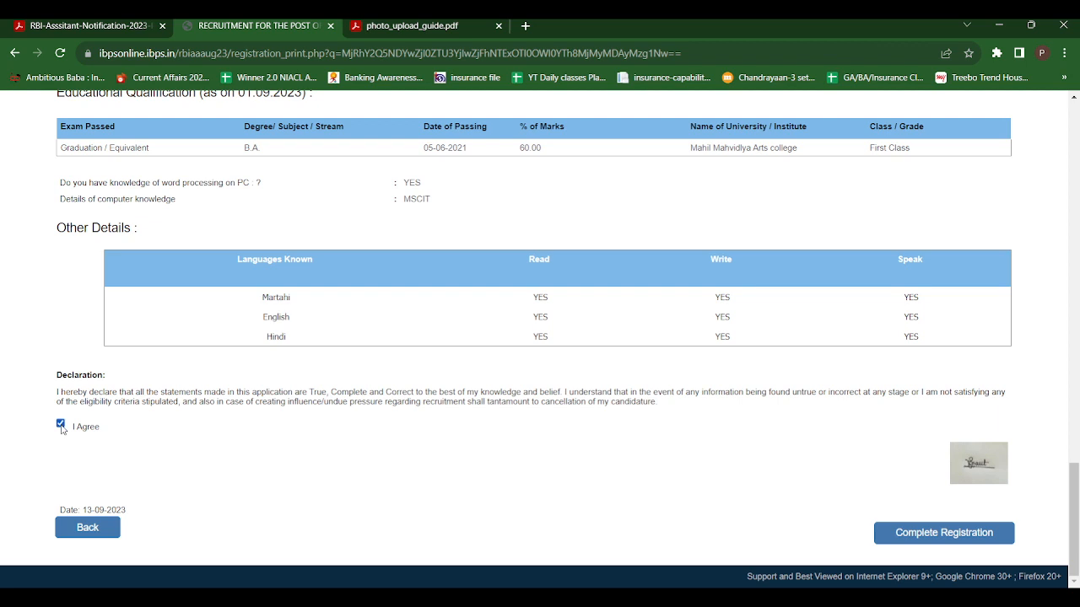
{"action": "left_click", "coordinate": [922, 534]}
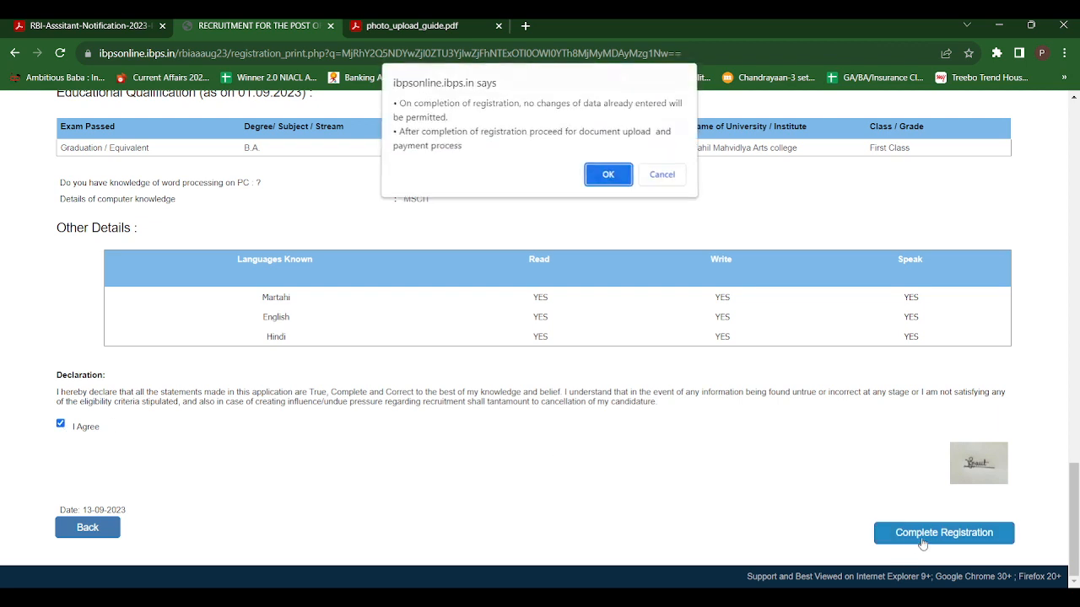
{"action": "left_click", "coordinate": [596, 184]}
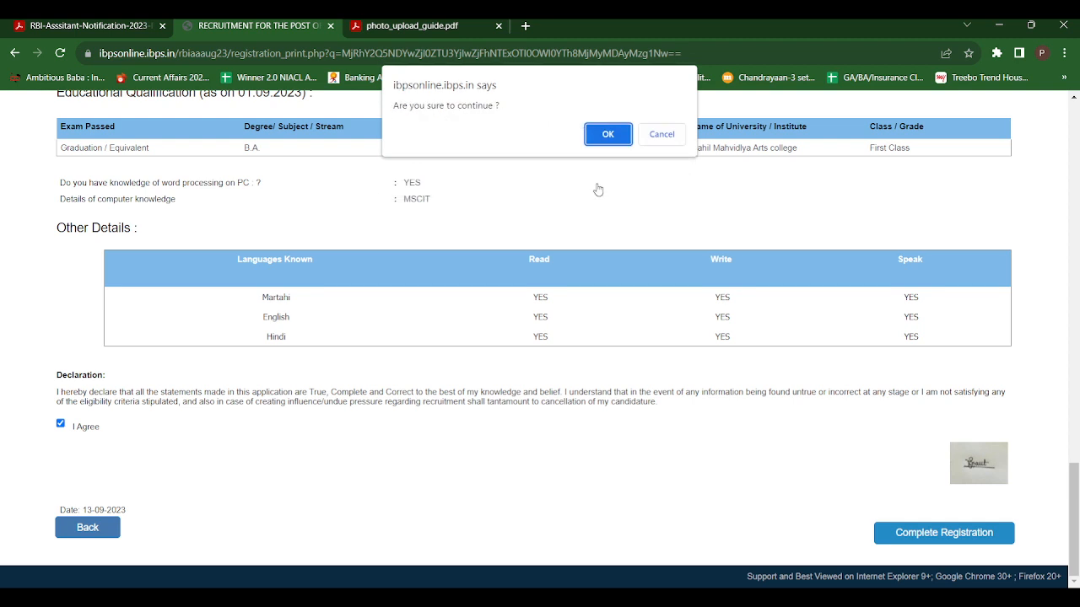
{"action": "left_click", "coordinate": [609, 133]}
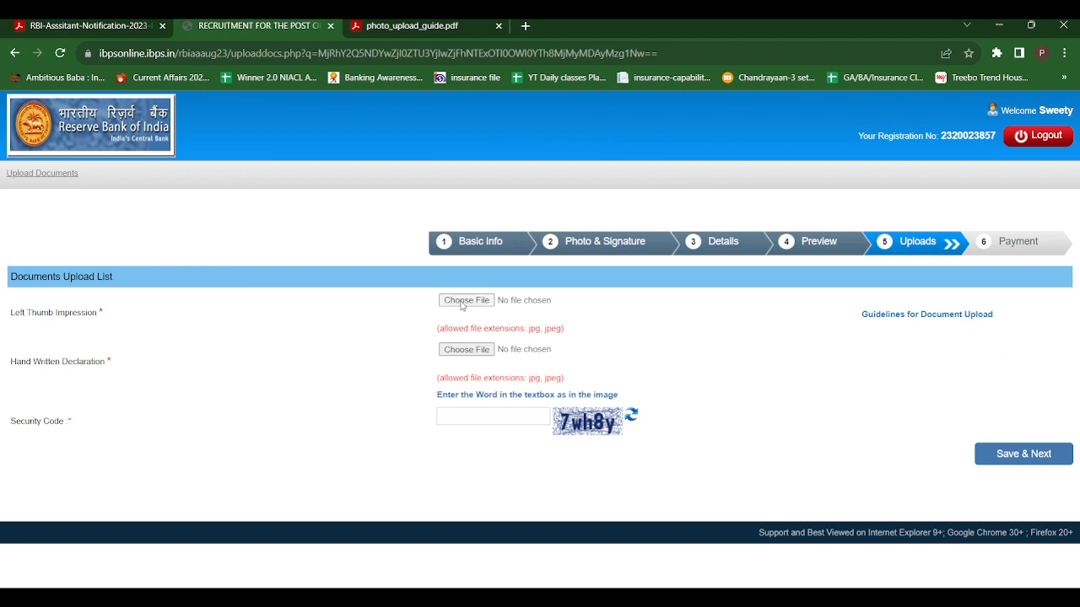
Upload unnamed.jpg as the left thumb impression and accept its preview.
{"action": "left_click", "coordinate": [464, 301]}
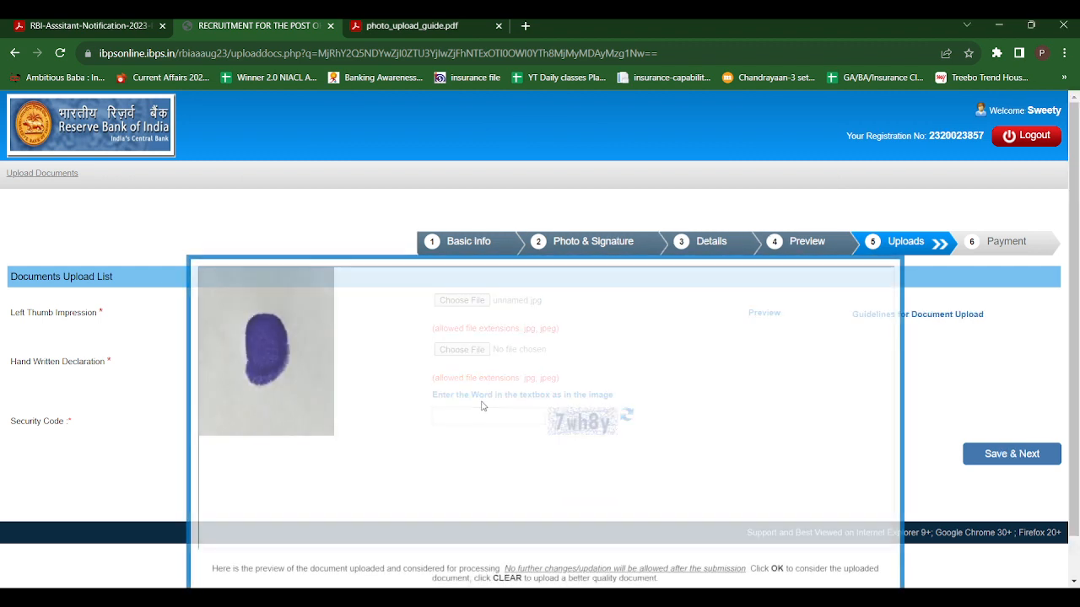
{"action": "scroll", "coordinate": [1077, 281], "scroll_direction": "down", "scroll_amount": 1}
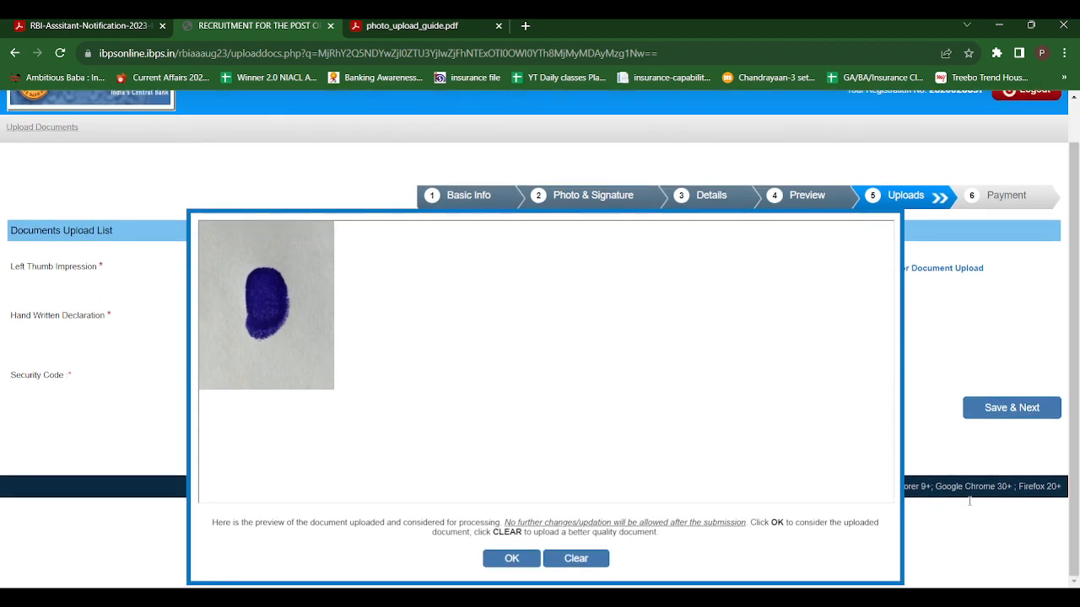
{"action": "left_click", "coordinate": [508, 559]}
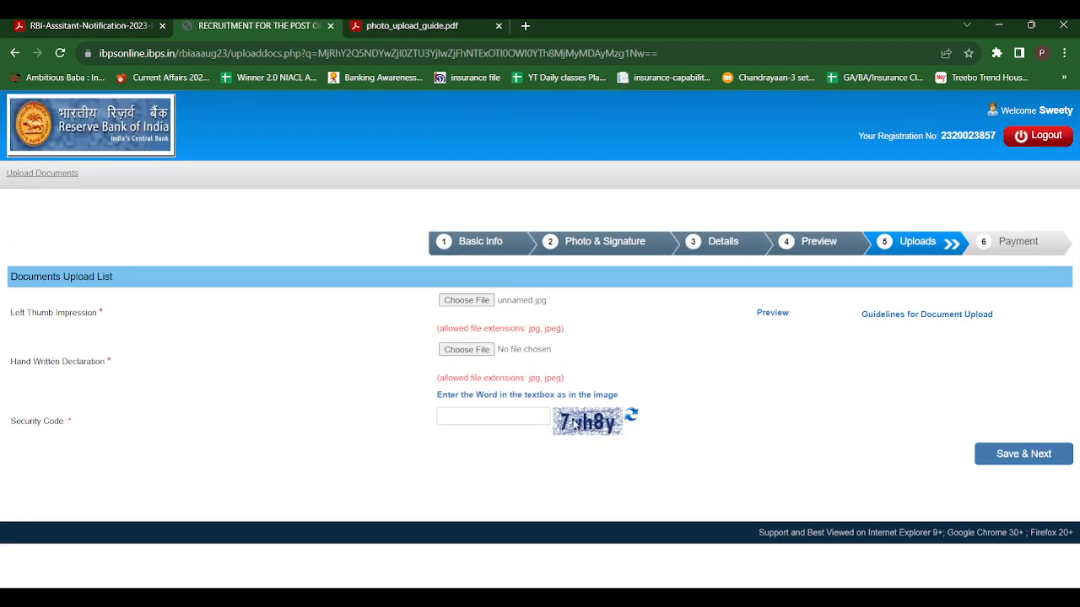
{"action": "left_click", "coordinate": [479, 353]}
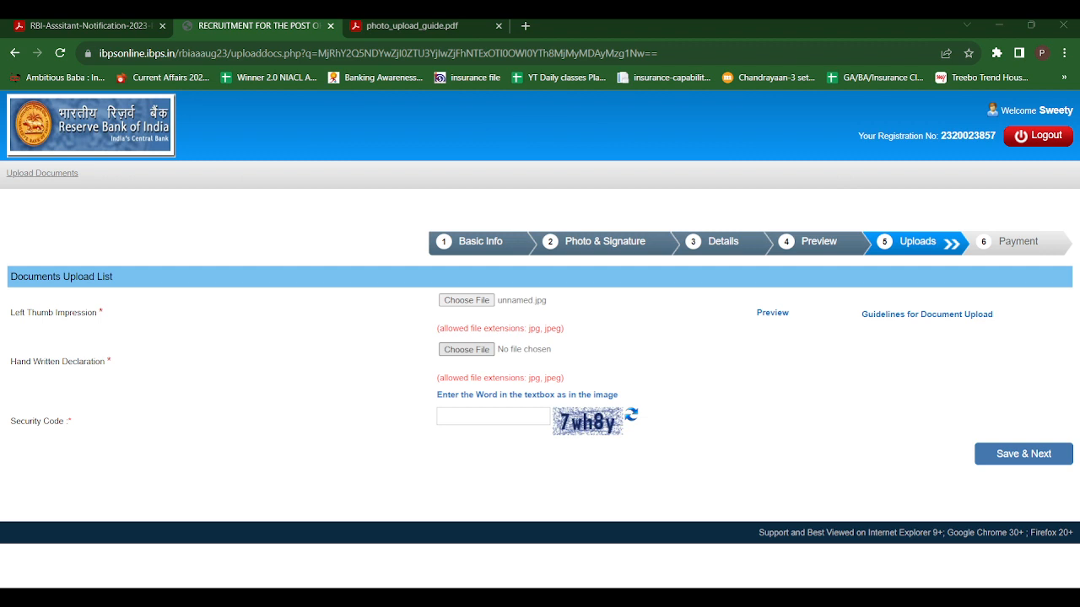
Upload HW.jpg as the handwritten declaration, enter the security code, and save the uploads.
{"action": "left_click", "coordinate": [479, 409]}
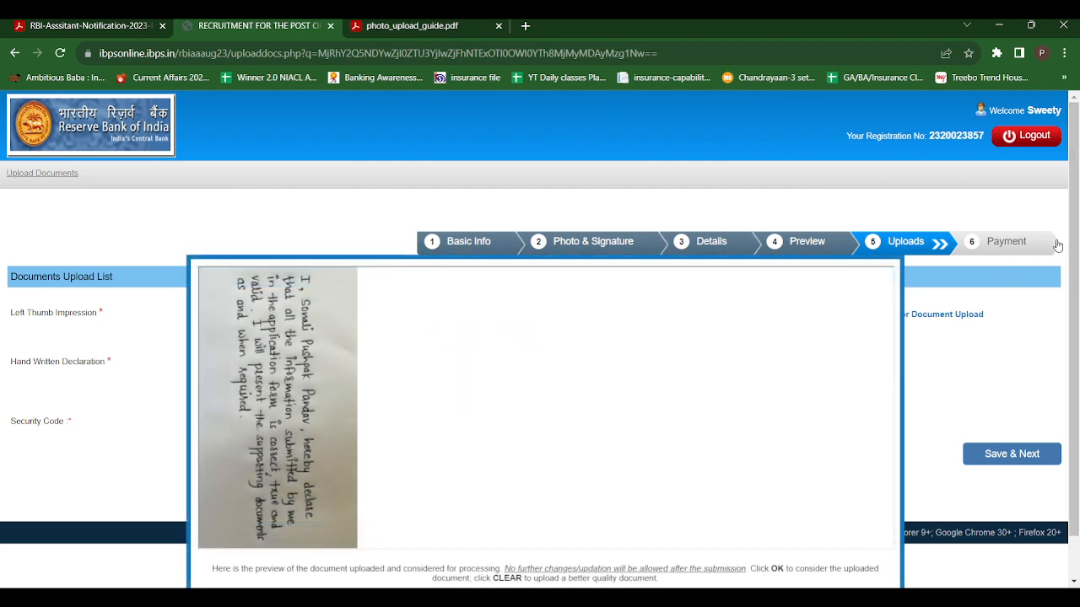
{"action": "scroll", "coordinate": [1077, 531], "scroll_direction": "down", "scroll_amount": 1}
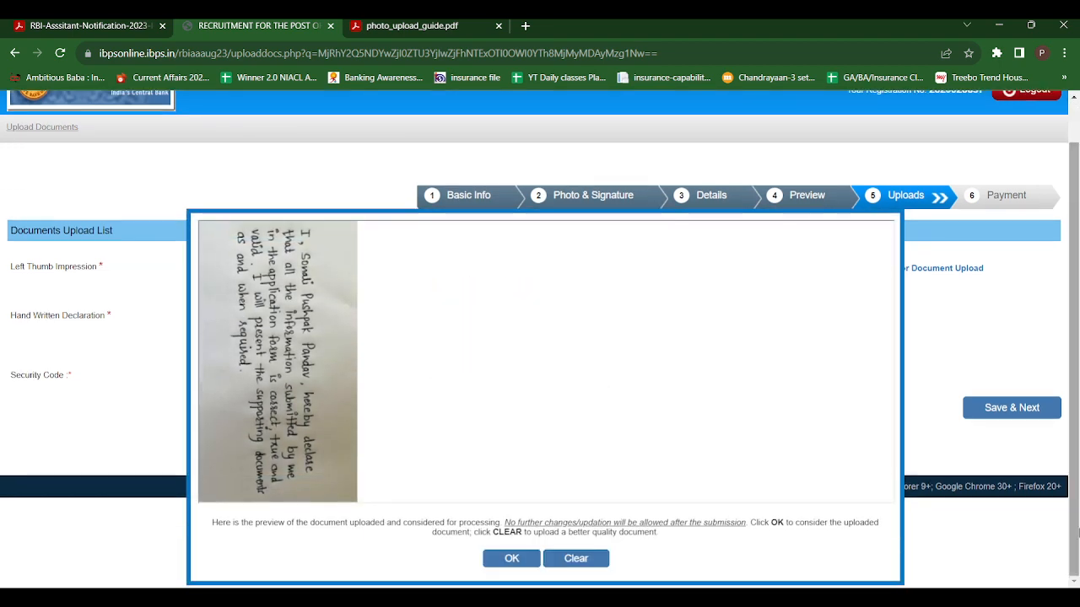
{"action": "left_click", "coordinate": [511, 558]}
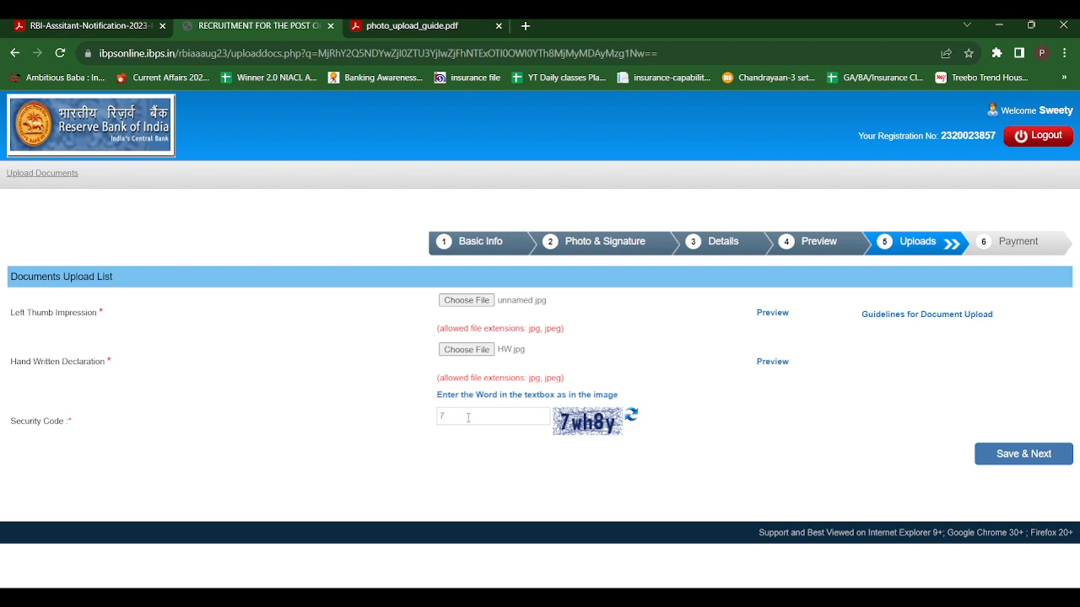
{"action": "type", "text": "wh8y"}
{"action": "left_click", "coordinate": [1022, 458]}
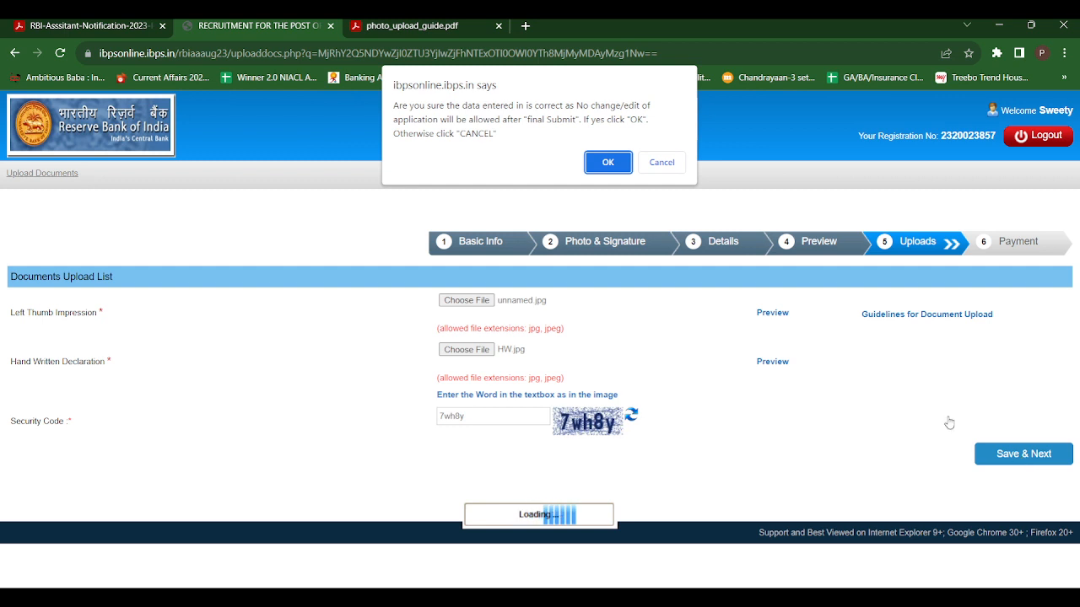
{"action": "left_click", "coordinate": [596, 169]}
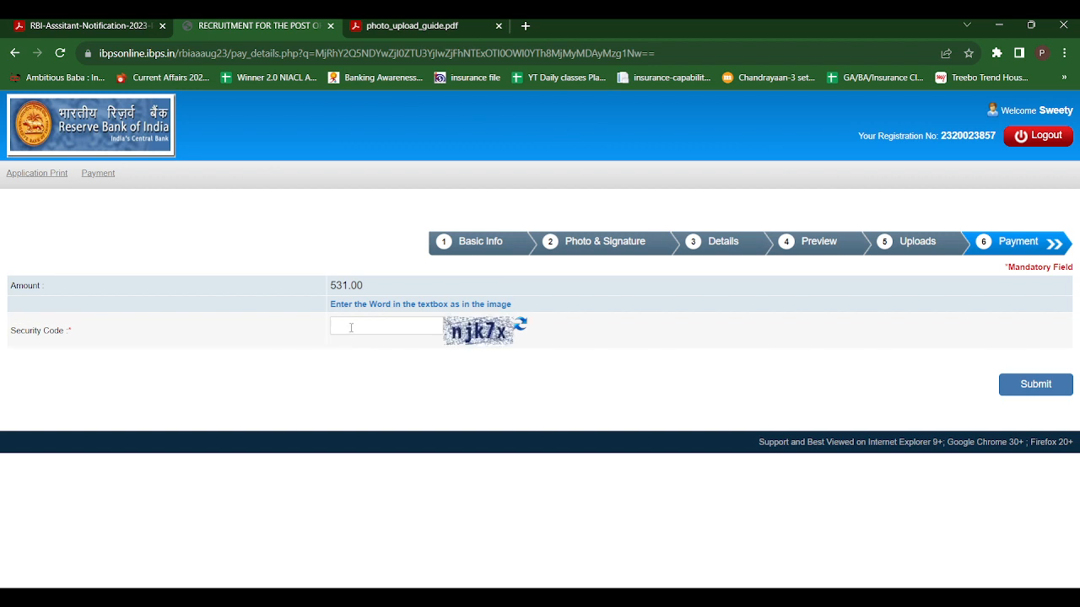
Enter the payment security code, submit, and confirm to open BillDesk for ₹531.00.
{"action": "left_click", "coordinate": [351, 327]}
{"action": "type", "text": "njk7x"}
{"action": "left_click", "coordinate": [1028, 390]}
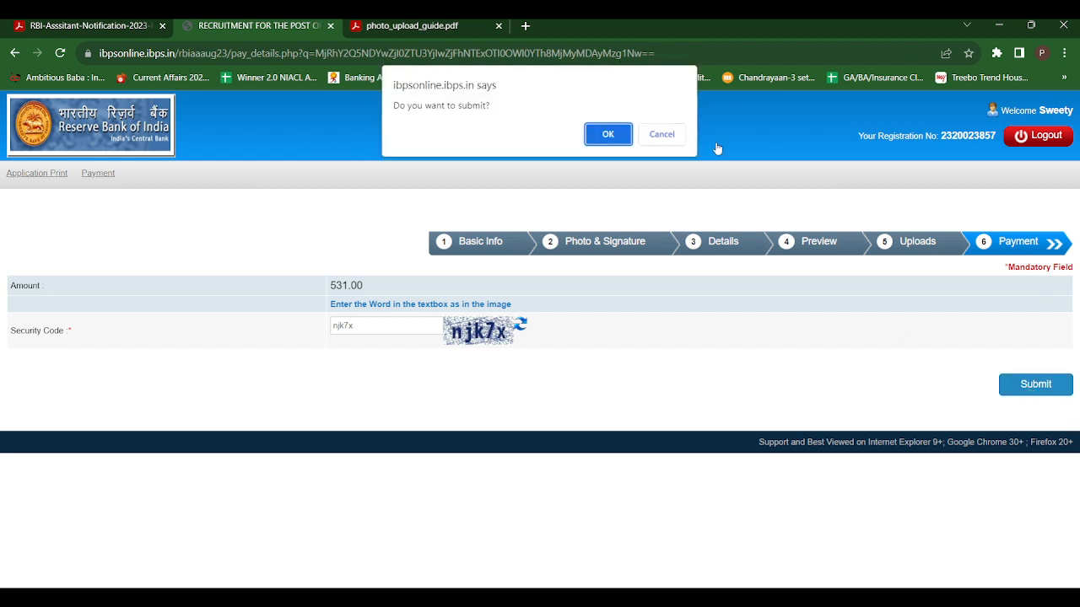
{"action": "left_click", "coordinate": [608, 135]}
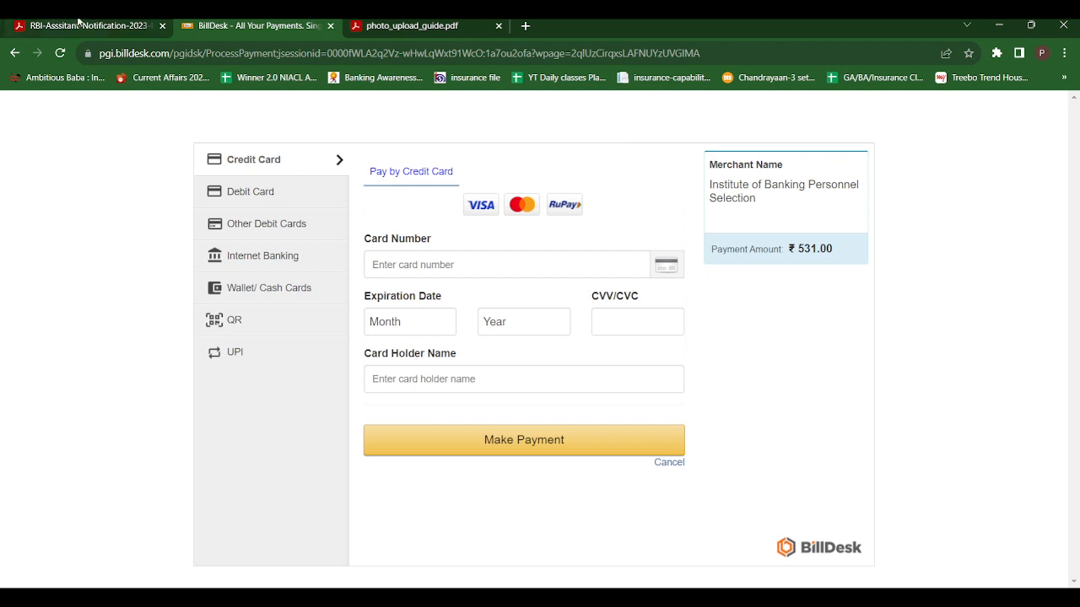
Leave the BillDesk payment page and return to the RBI Assistant notification PDF.
{"action": "left_click", "coordinate": [78, 24]}
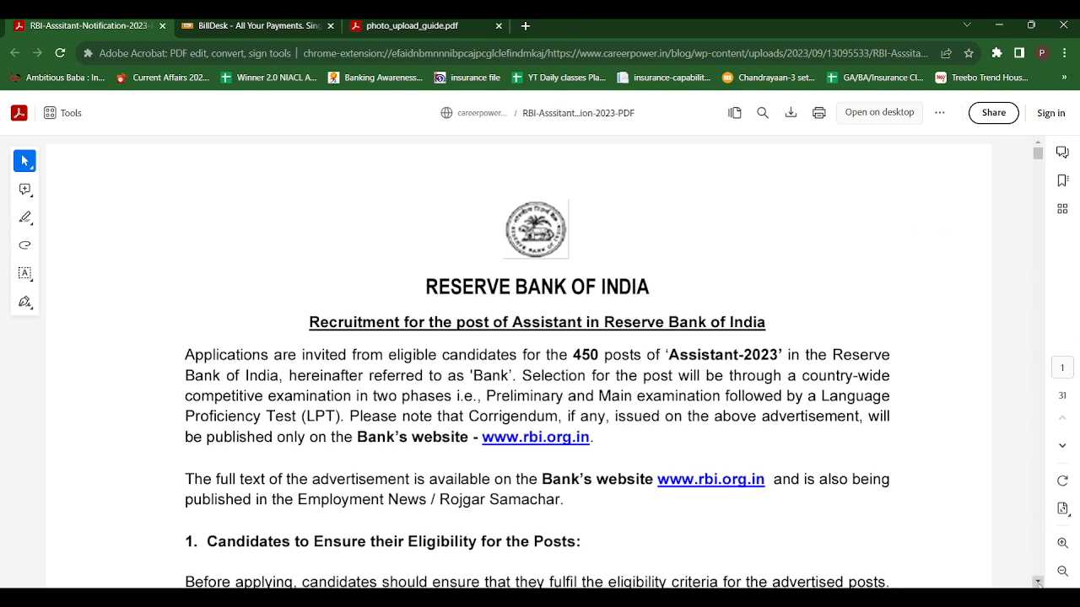
Scroll the notification to section 3, Important Dates, showing fee payment open until October 04, 2023.
{"action": "left_click_drag", "start_coordinate": [1038, 582], "coordinate": [1037, 582]}
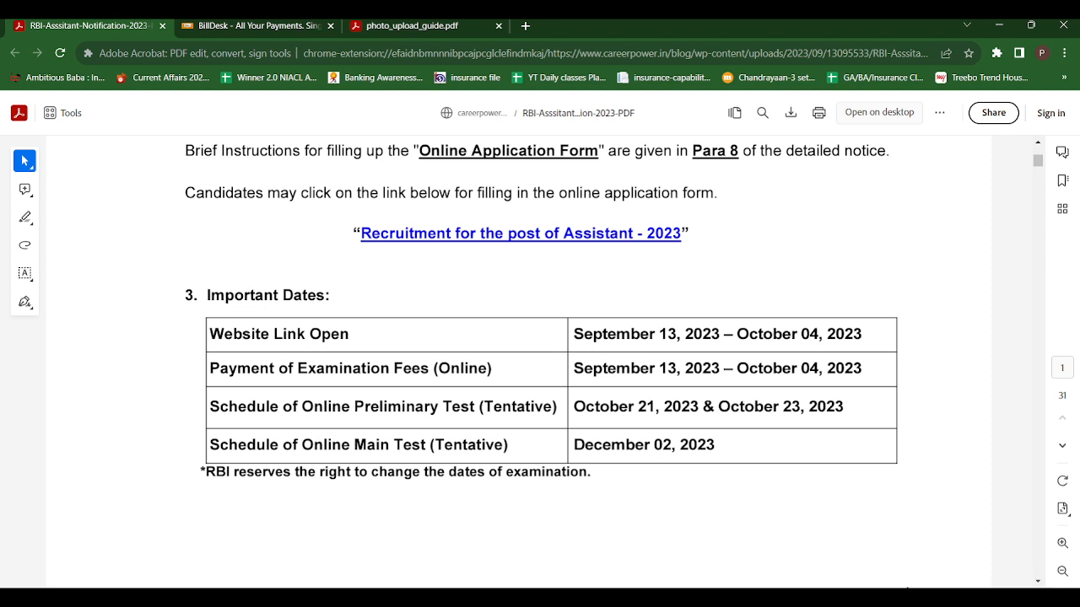
{"action": "left_click", "coordinate": [908, 589]}
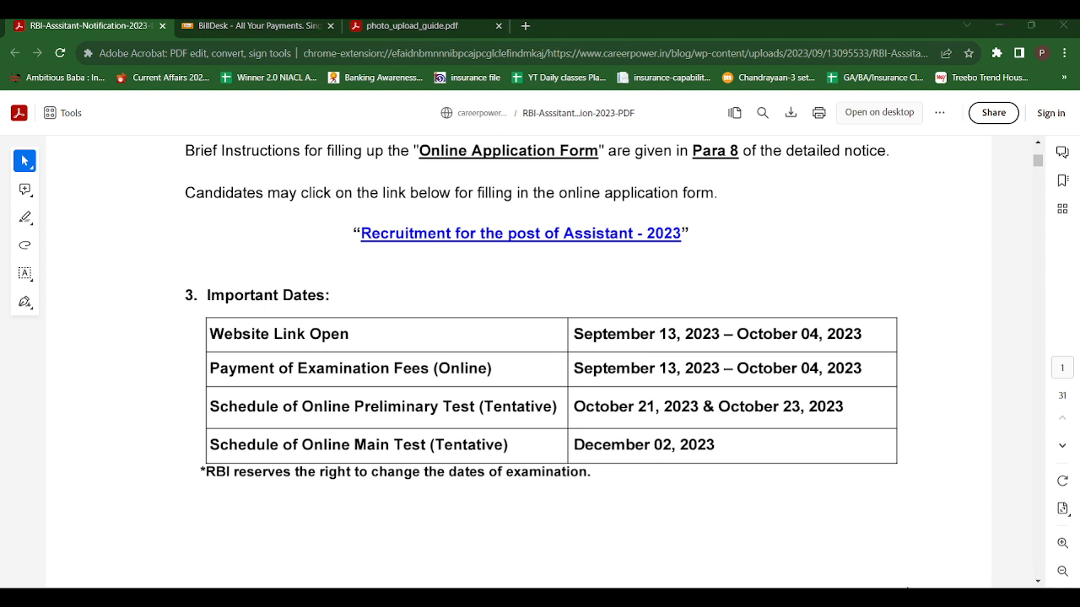